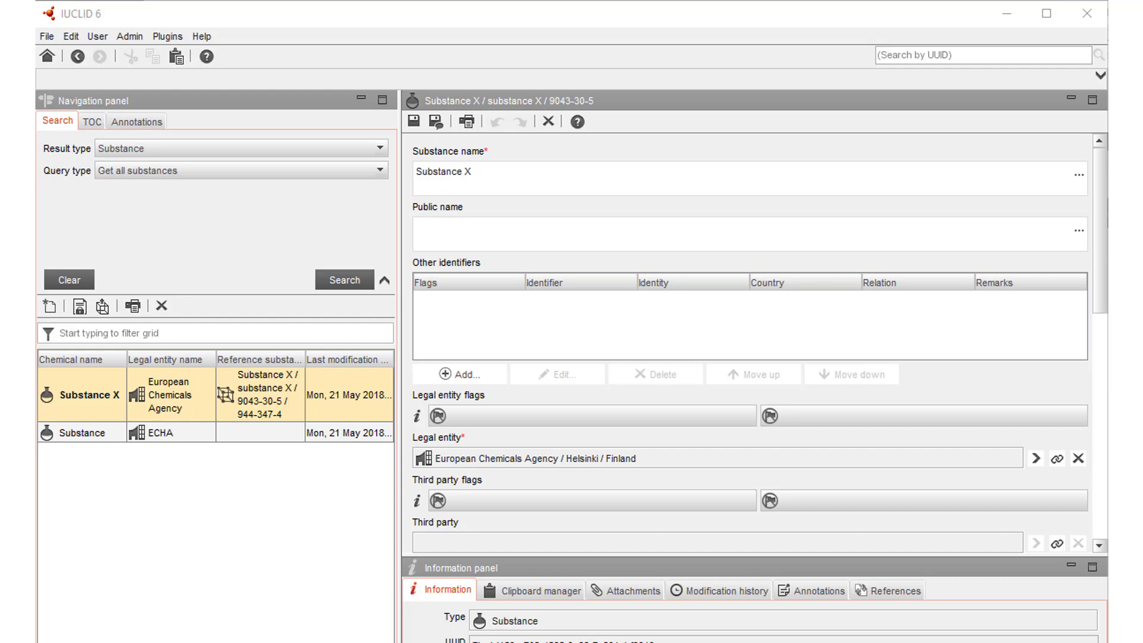
Create a new fixed record for Substance X under Opt-out information for REACH registration in section 14 Information requirements
left_click(75, 395)
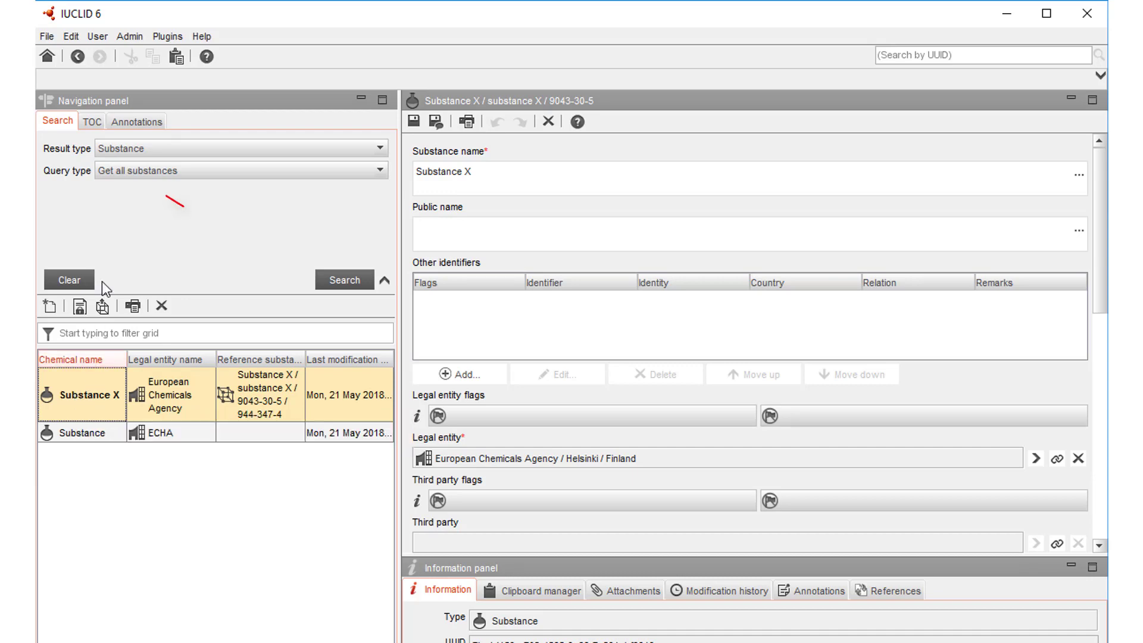
left_click(92, 122)
double_click(138, 458)
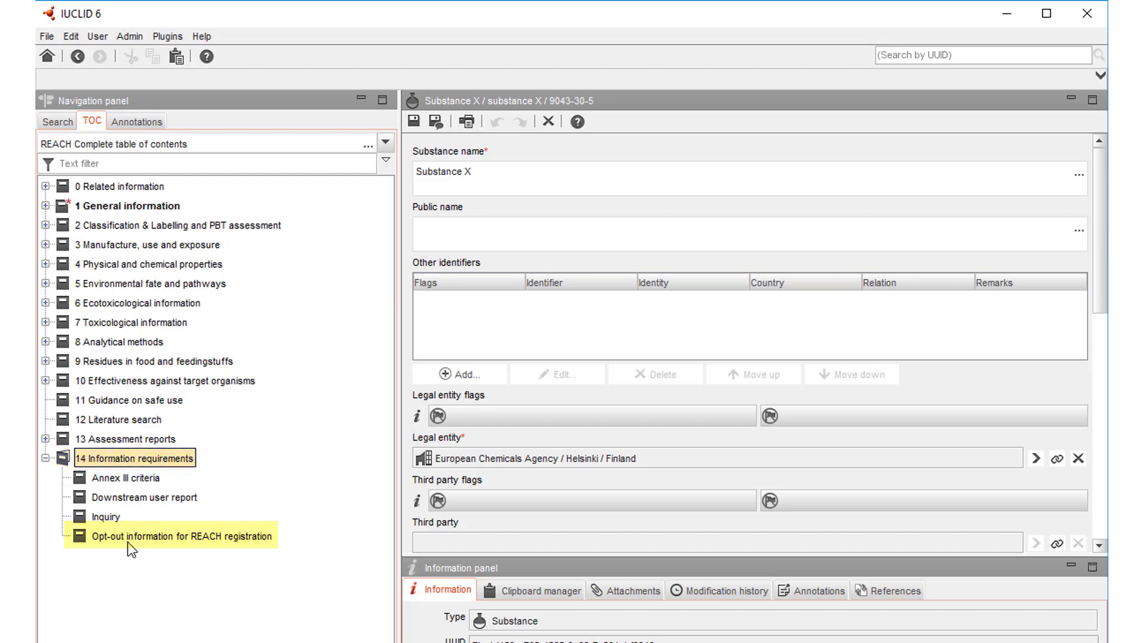
left_click(145, 537)
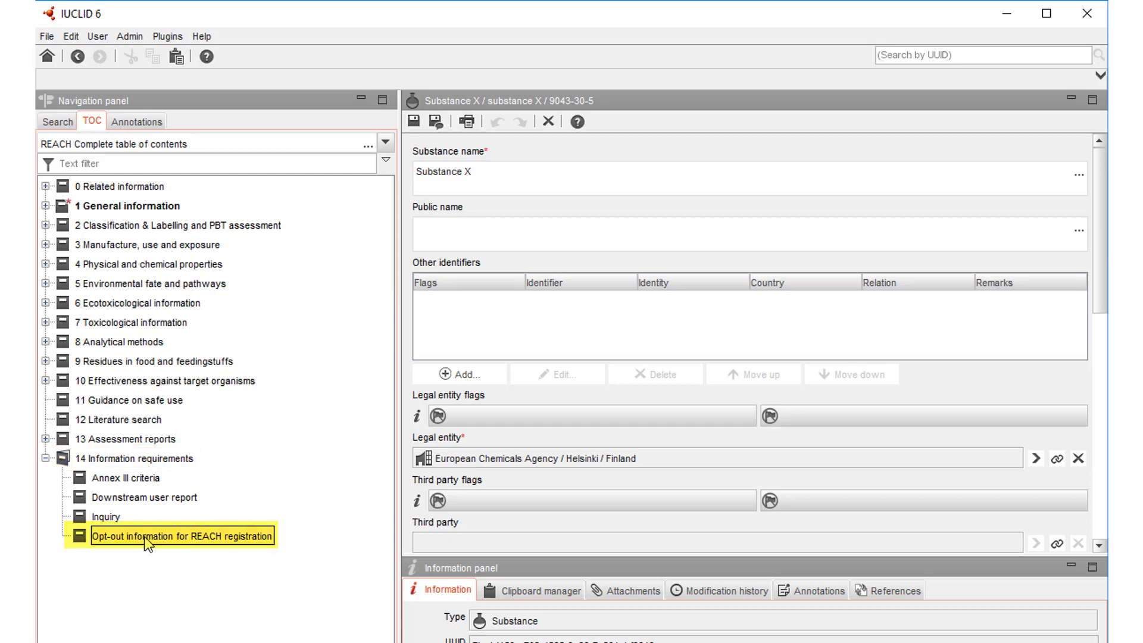
right_click(144, 537)
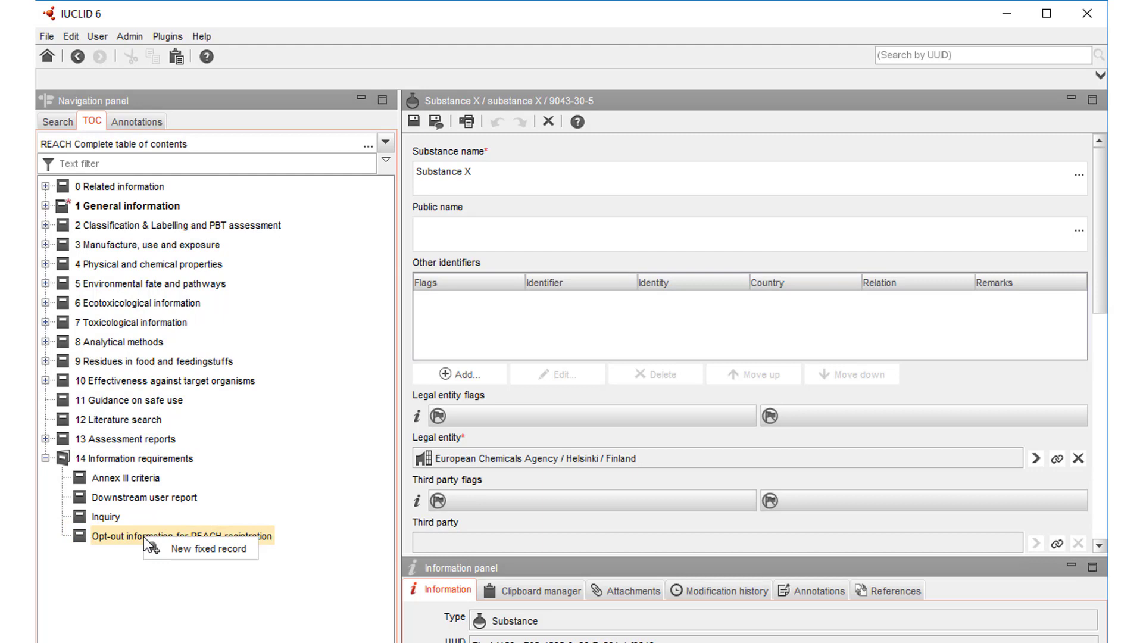
left_click(188, 550)
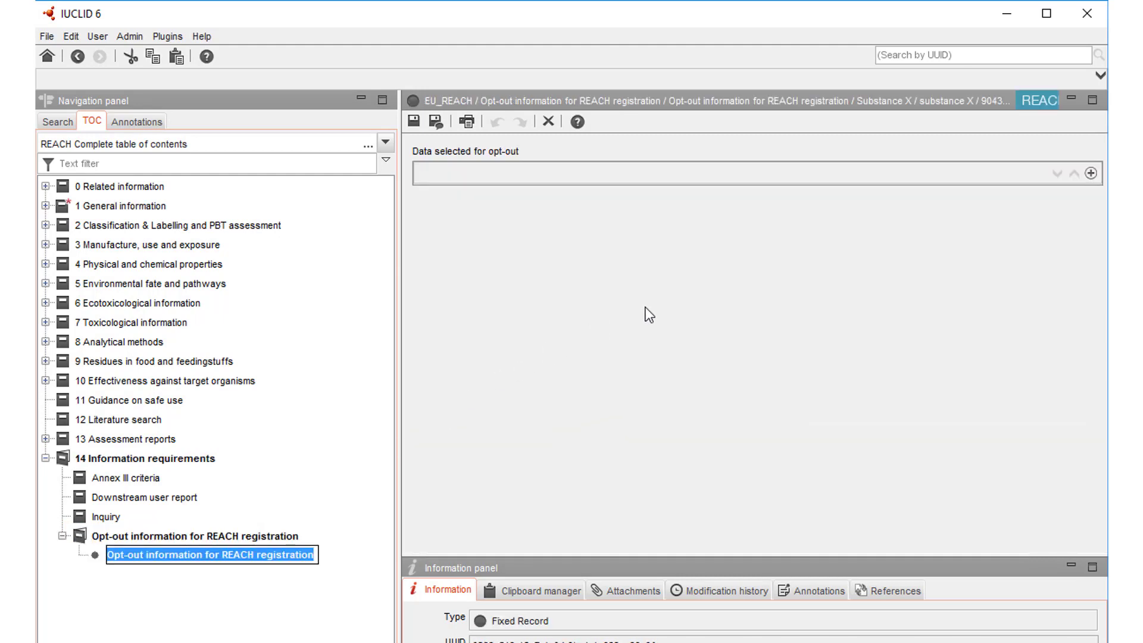
Add a Data selected for opt-out block and link the OECD Flammability record FlammabilityDW.001-copy to its documents
left_click(1092, 172)
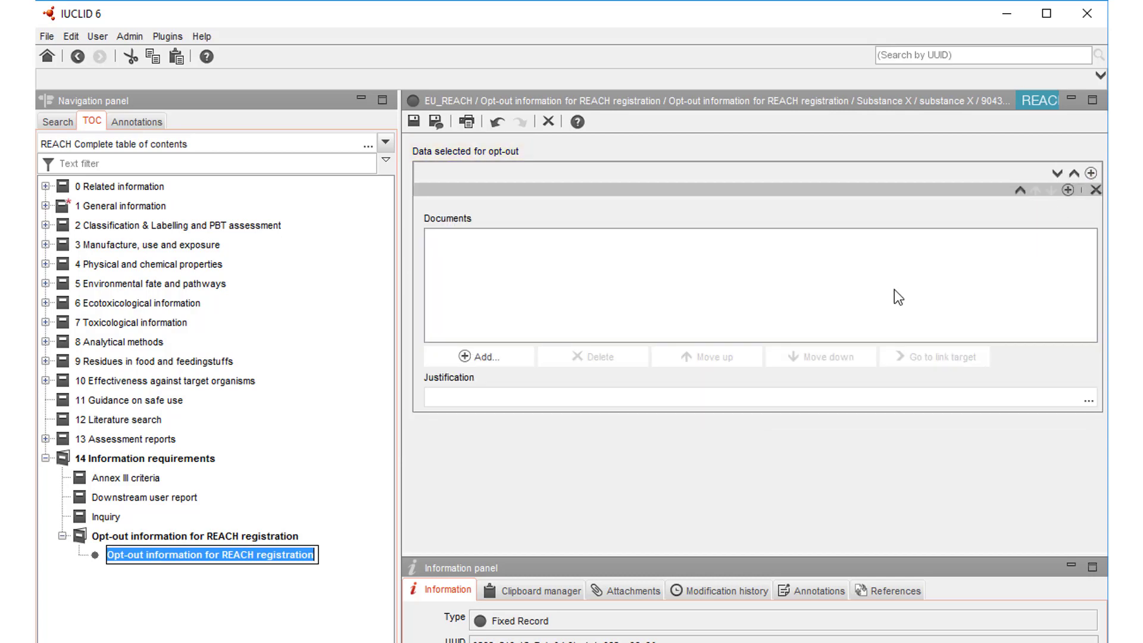
left_click(491, 363)
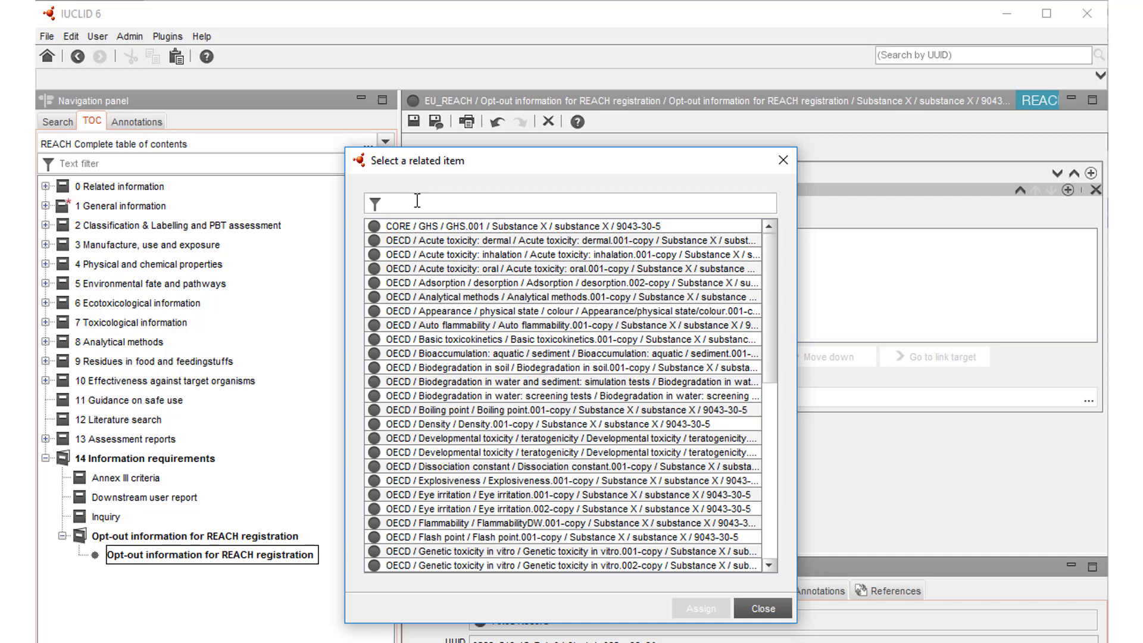
type("flam")
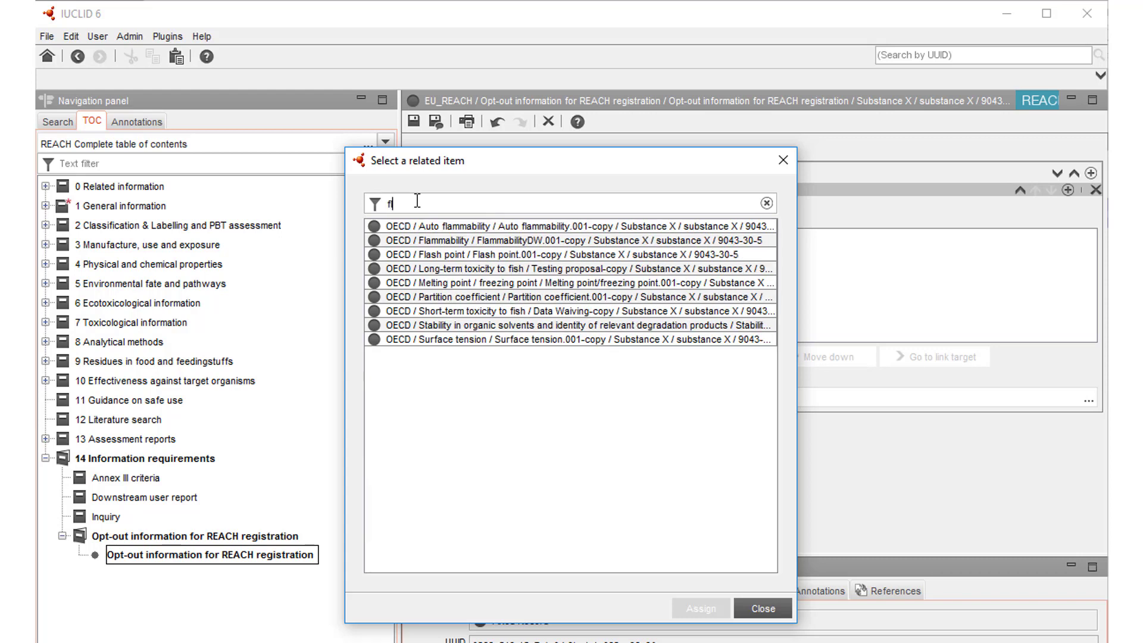
double_click(458, 240)
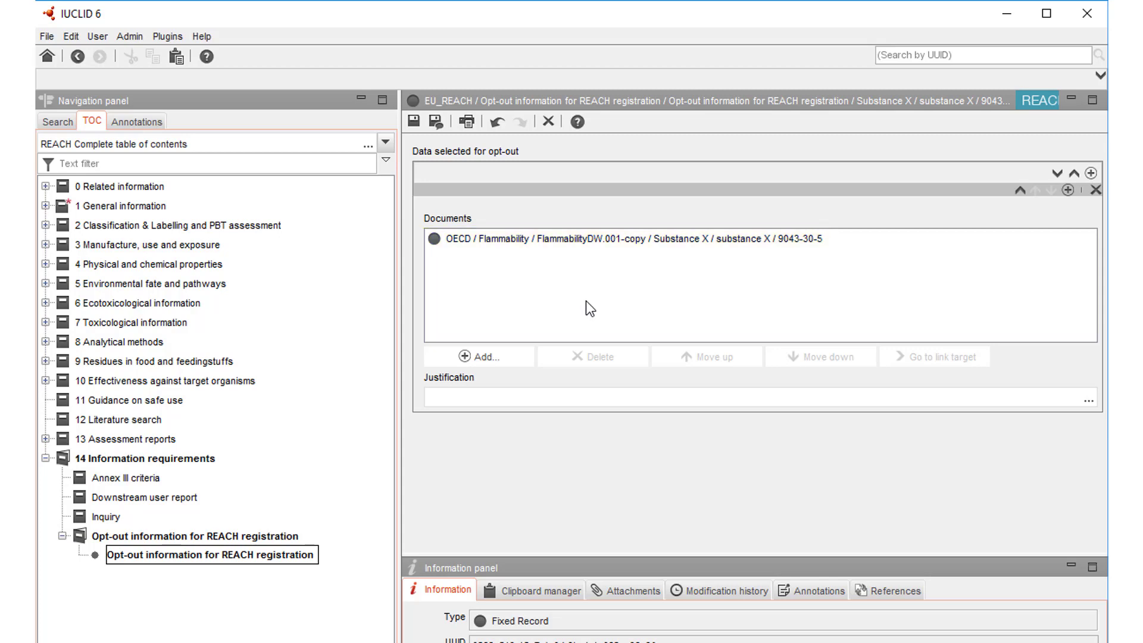
Select the OECD study records from Acute toxicity: dermal through the end of the list and assign them to the opt-out documents
left_click(485, 357)
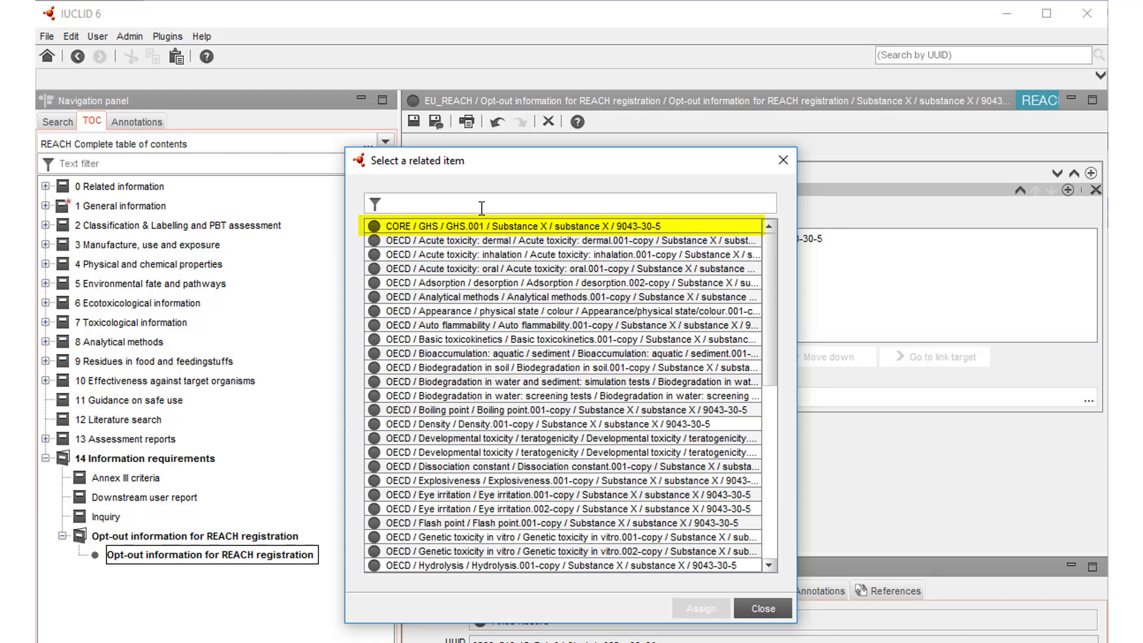
left_click(460, 232)
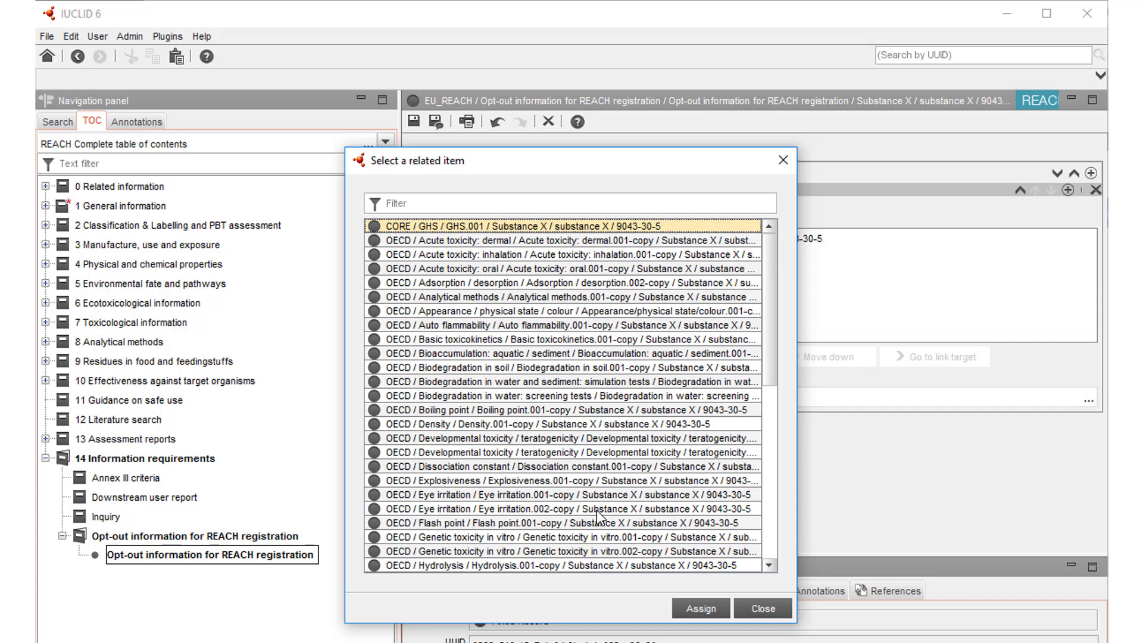
left_click(573, 244)
left_click_drag(573, 247, 634, 622)
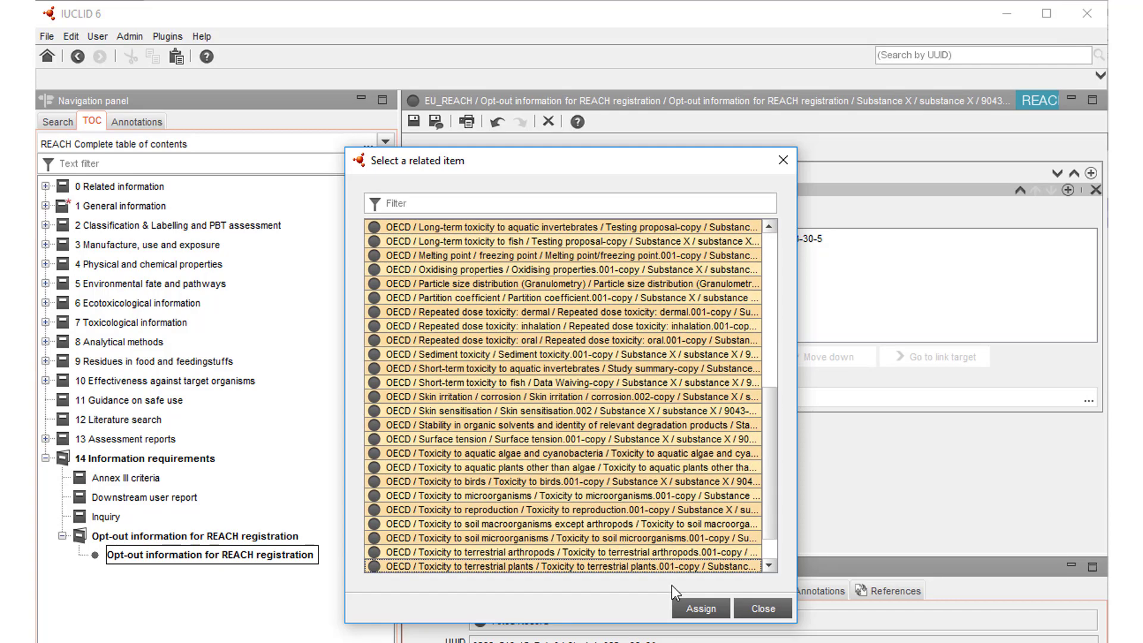
scroll(765, 479, "down", 1)
left_click_drag(657, 531, 649, 575)
left_click(695, 610)
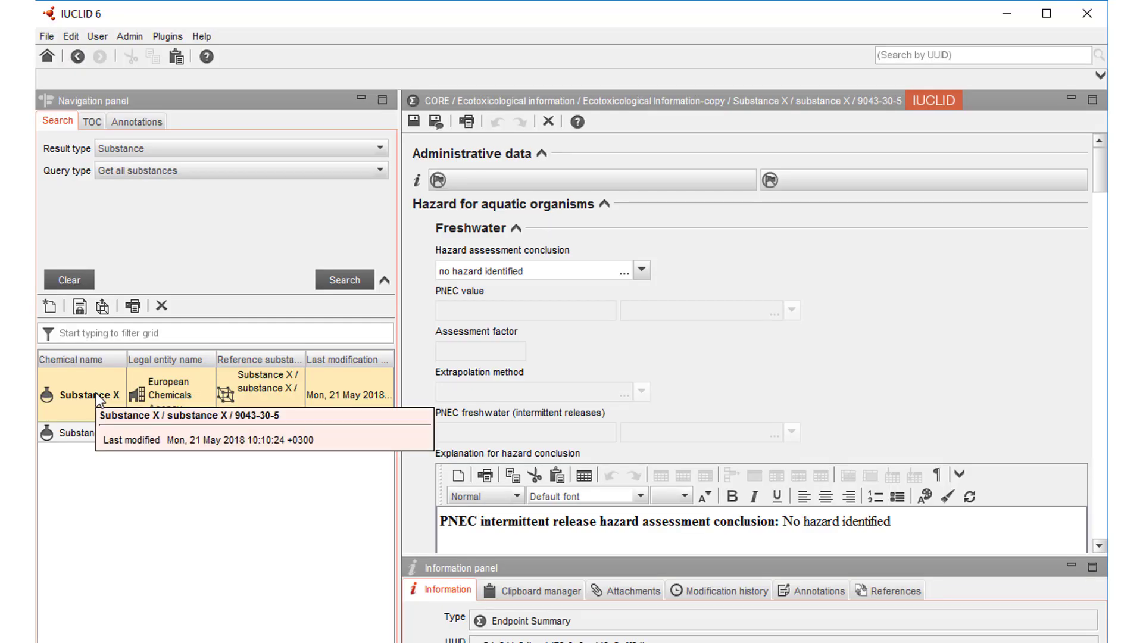
Start creating a dossier from Substance X as REACH Registration member of a joint submission - general case, using advanced settings
right_click(95, 398)
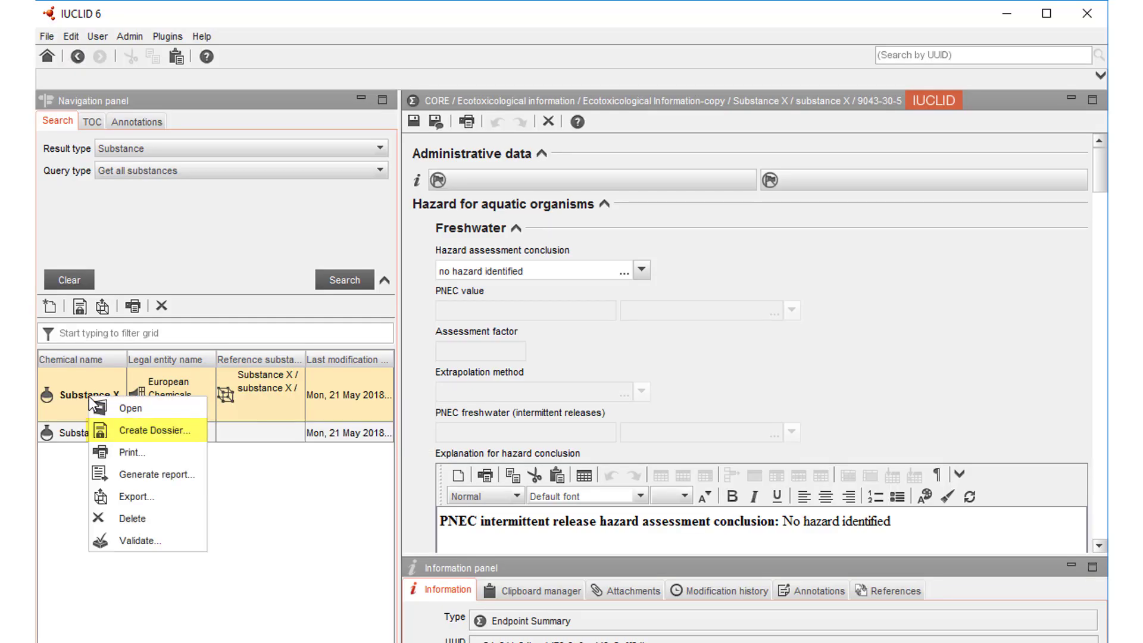
left_click(145, 427)
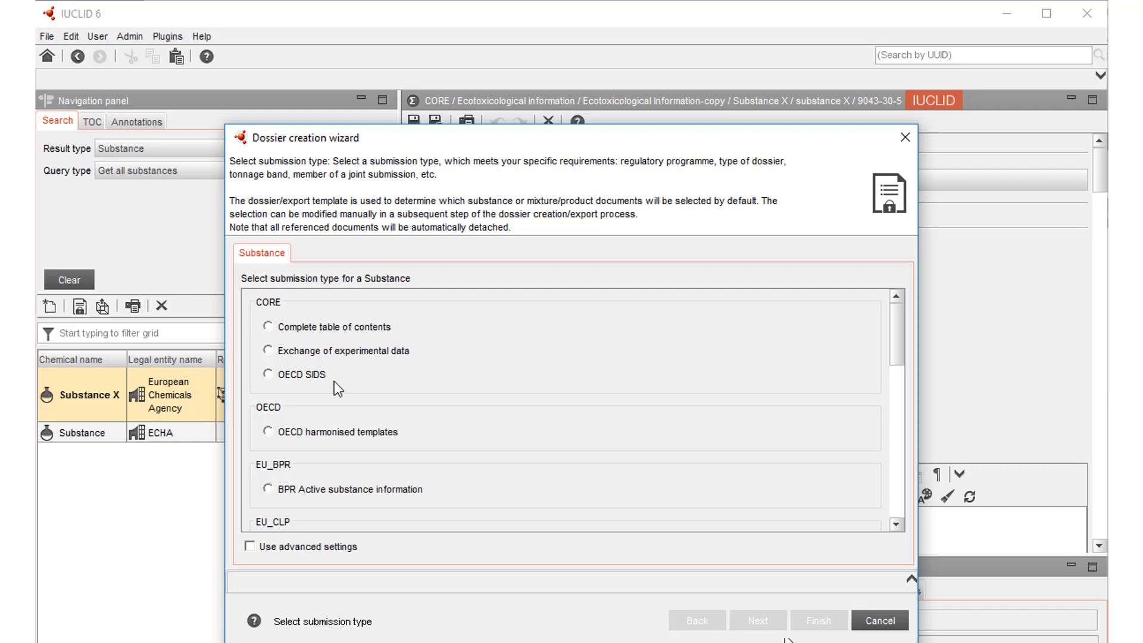
scroll(309, 408, "down", 10)
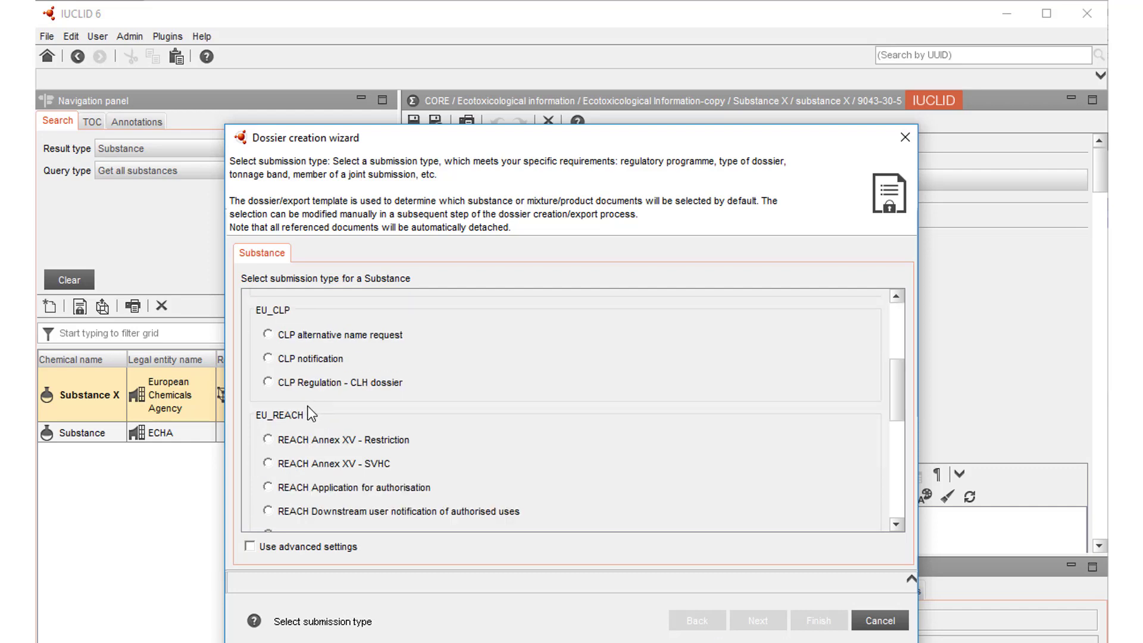
scroll(307, 411, "down", 2)
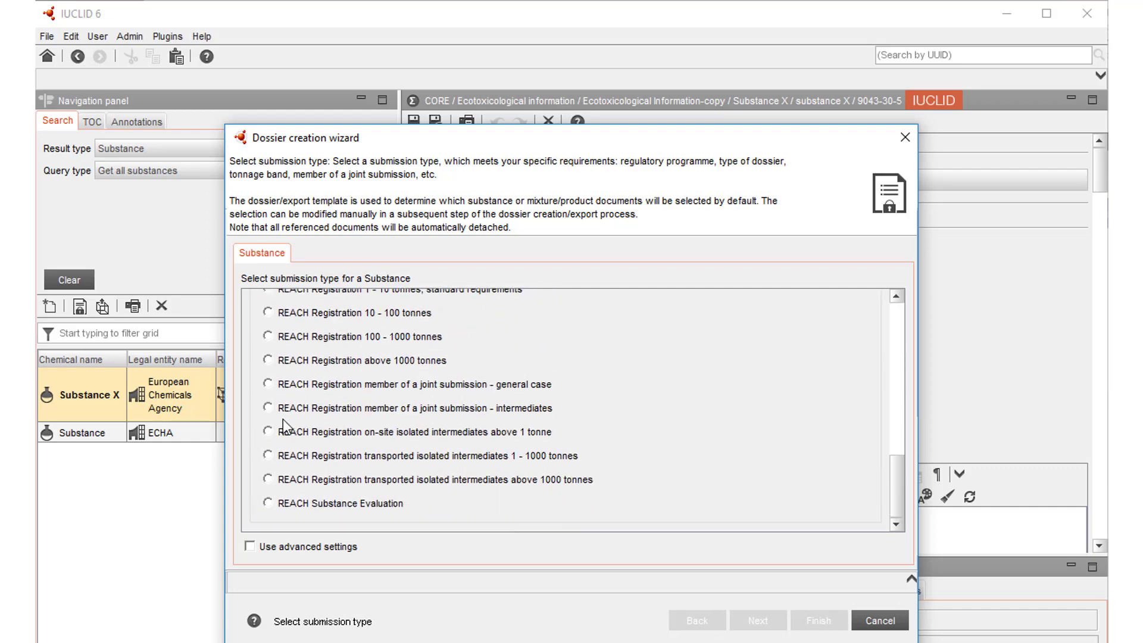
left_click(268, 385)
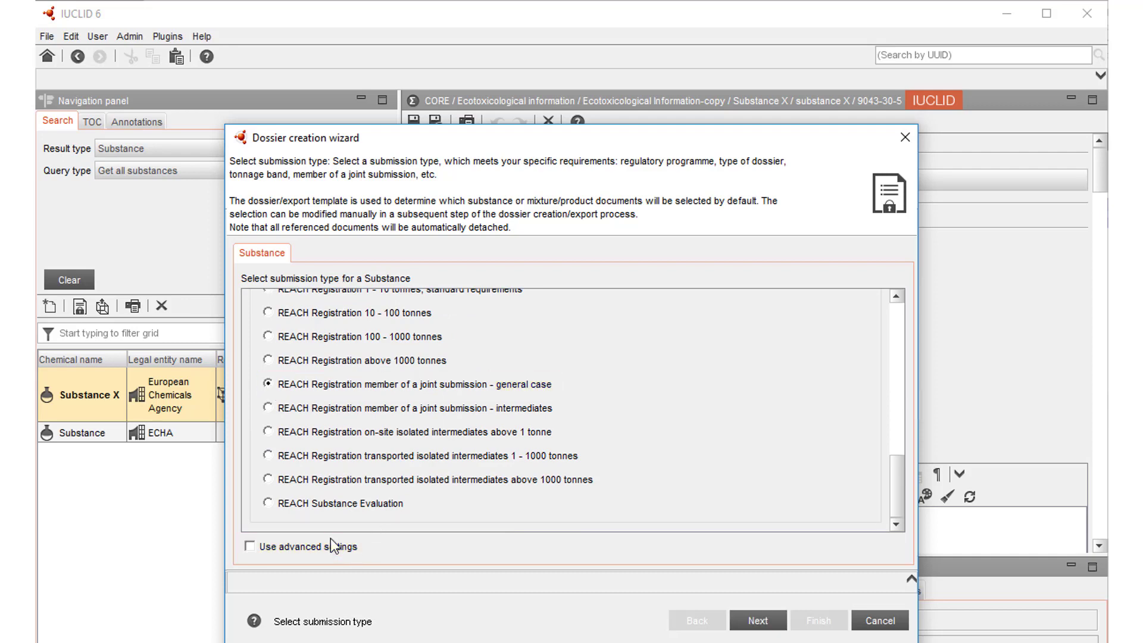
left_click(250, 547)
left_click(758, 621)
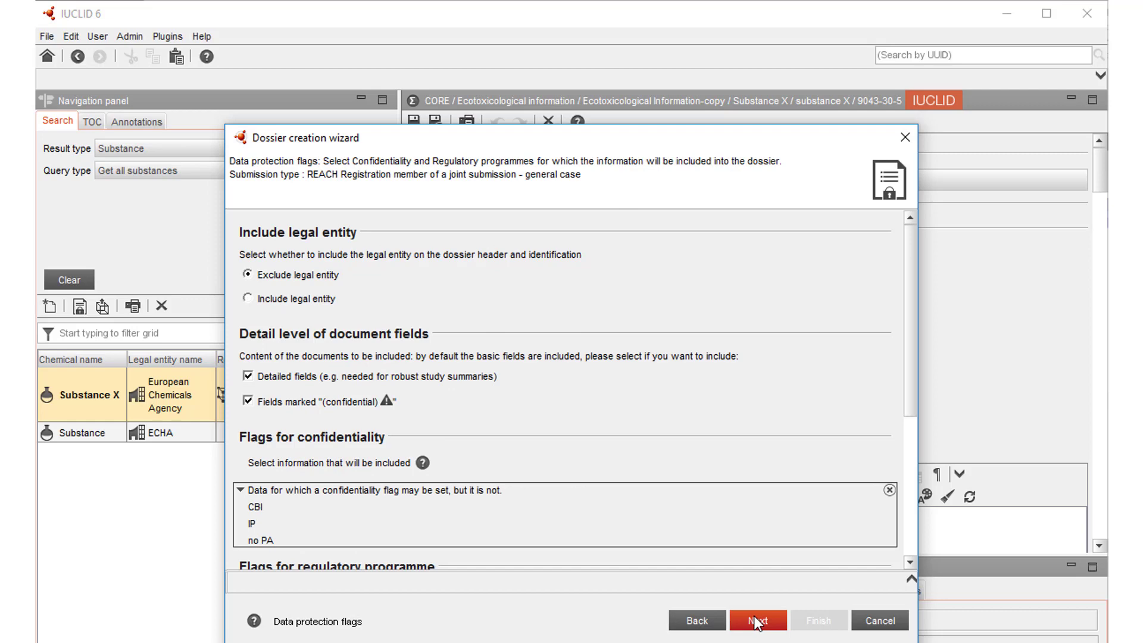
Accept the default data protection flags and show the references of the Substance X entity in the document selection
left_click(755, 621)
left_click(753, 621)
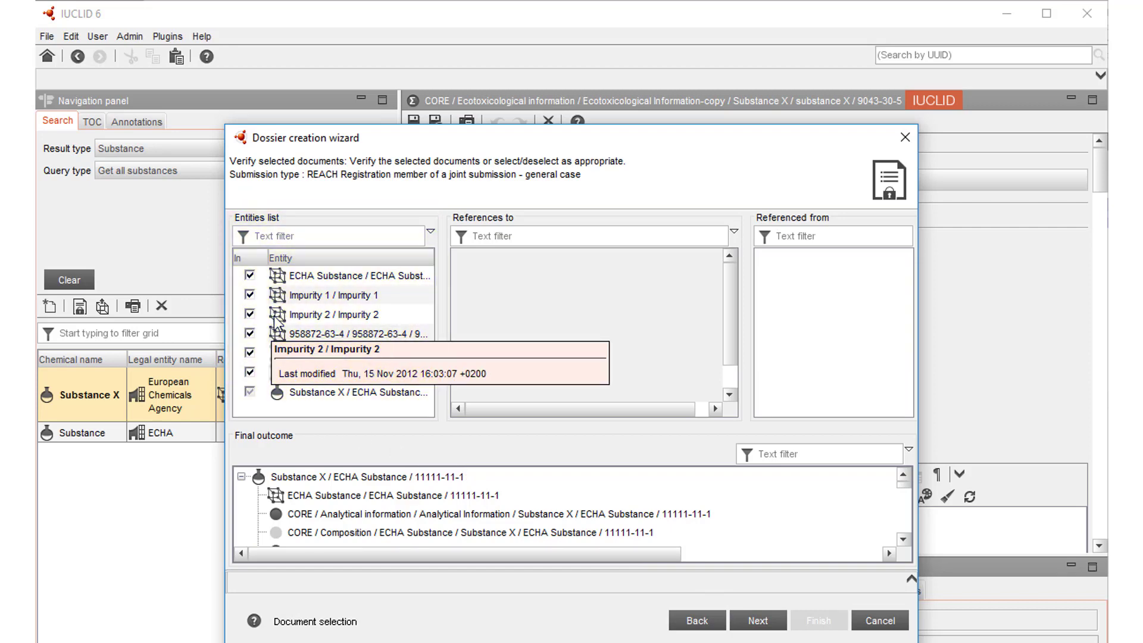
left_click(357, 393)
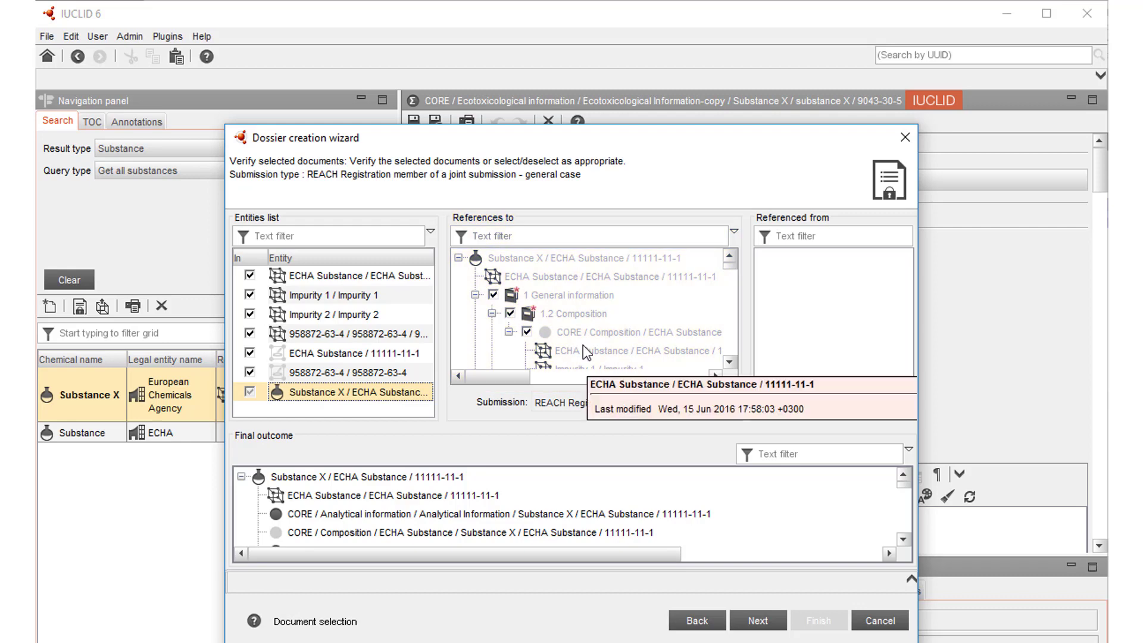
Filter the Substance X references by "flam" to check the flammability record's inclusion, and clear the filter
left_click(500, 238)
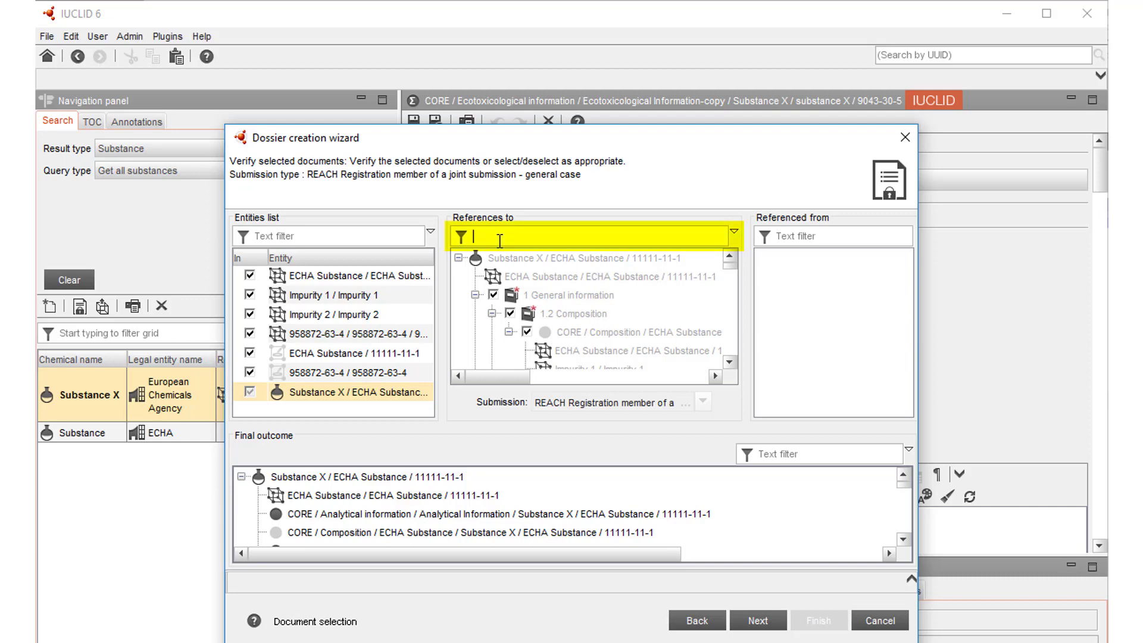
type("fl")
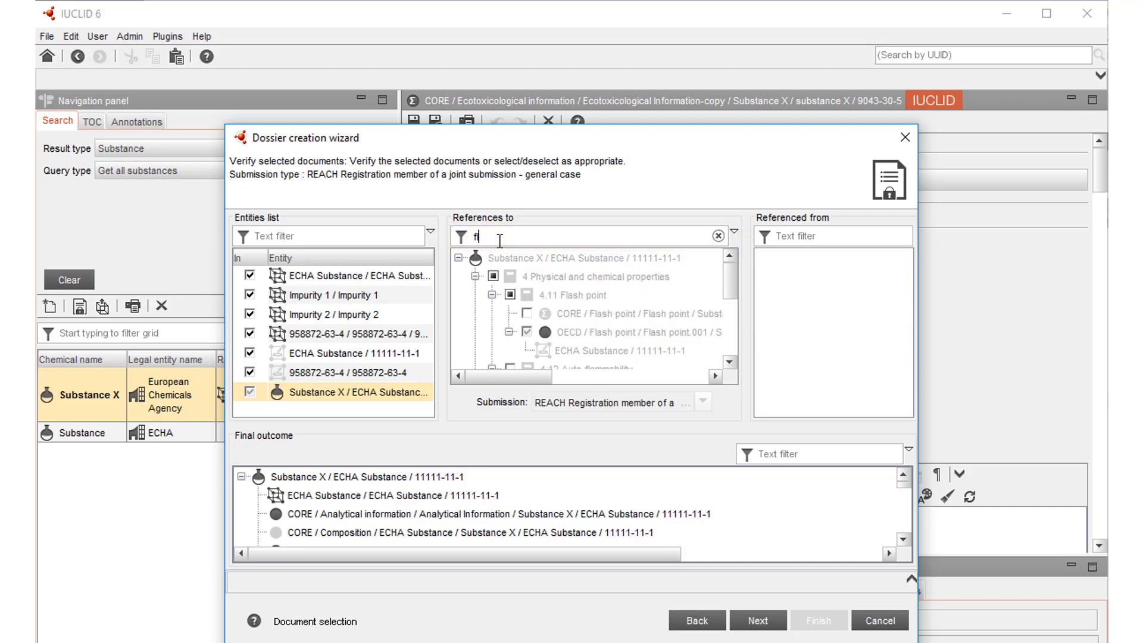
type("am")
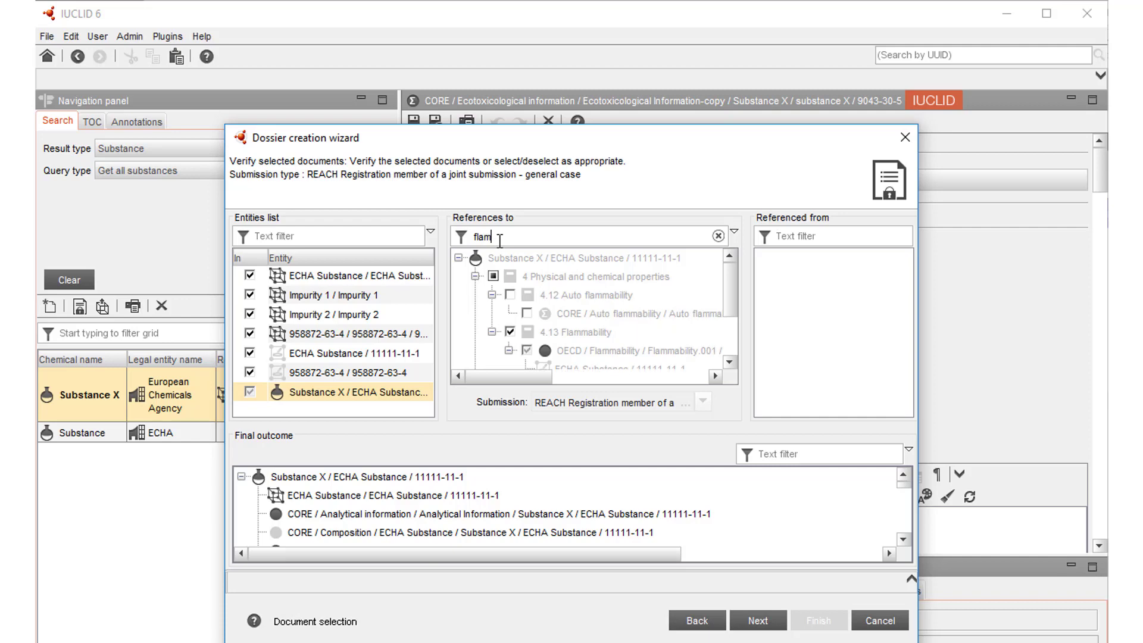
key("BackSpace")
key("BackSpace")
key("BackSpace")
key("BackSpace")
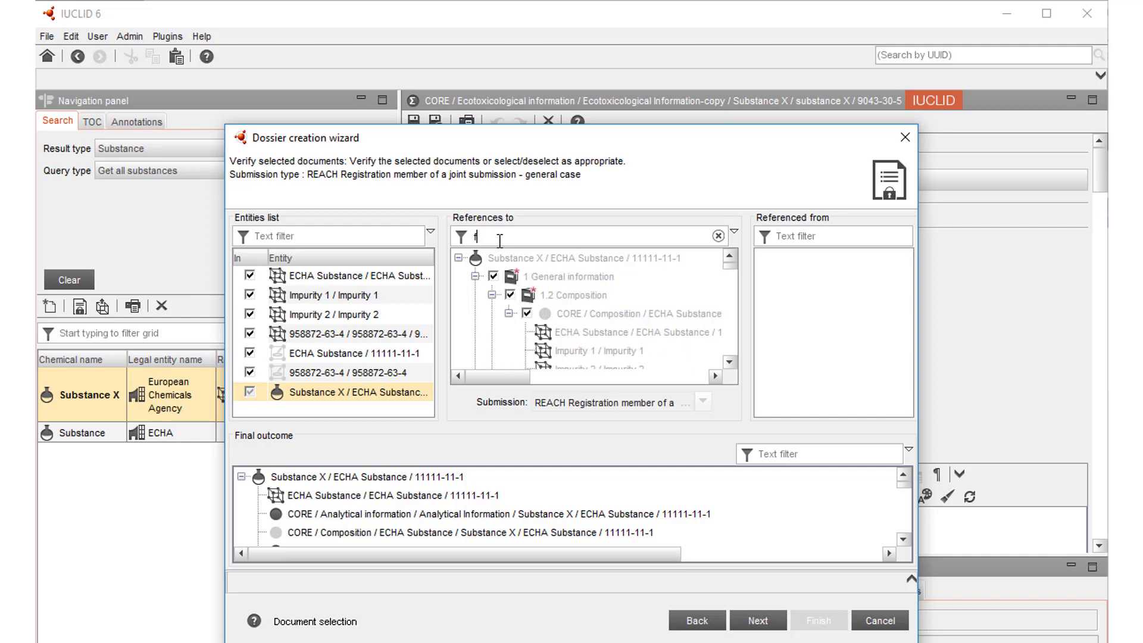
Include the section 6 Ecotoxicological information and section 7 Toxicological information endpoint summaries in the dossier
scroll(625, 358, "down", 5)
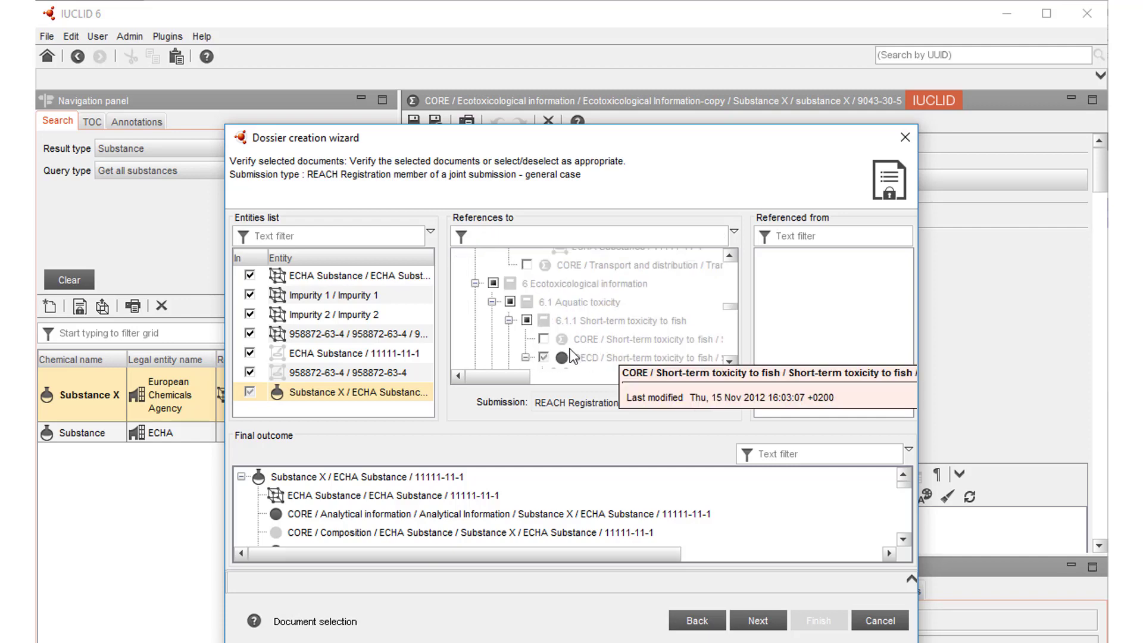
scroll(568, 354, "down", 5)
scroll(565, 348, "down", 10)
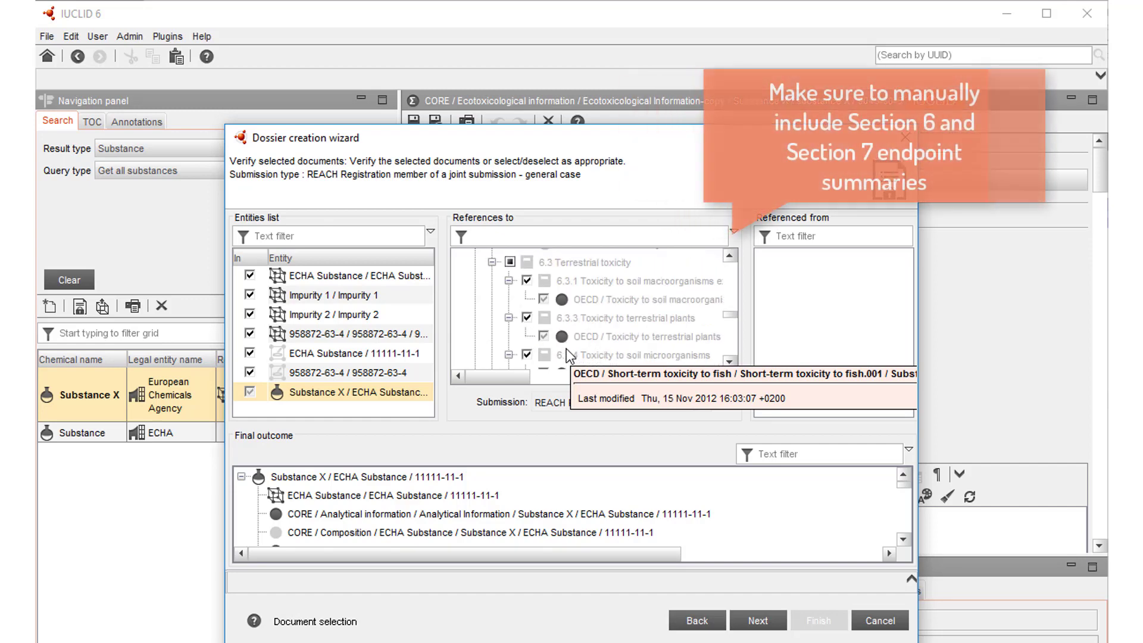
scroll(566, 348, "up", 3)
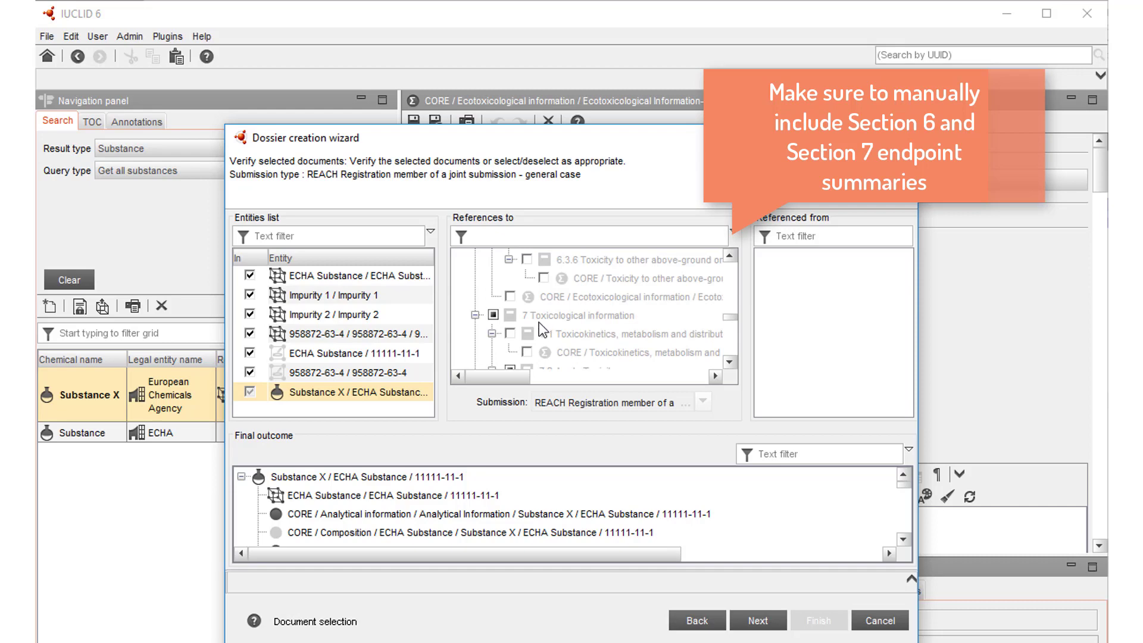
left_click(510, 297)
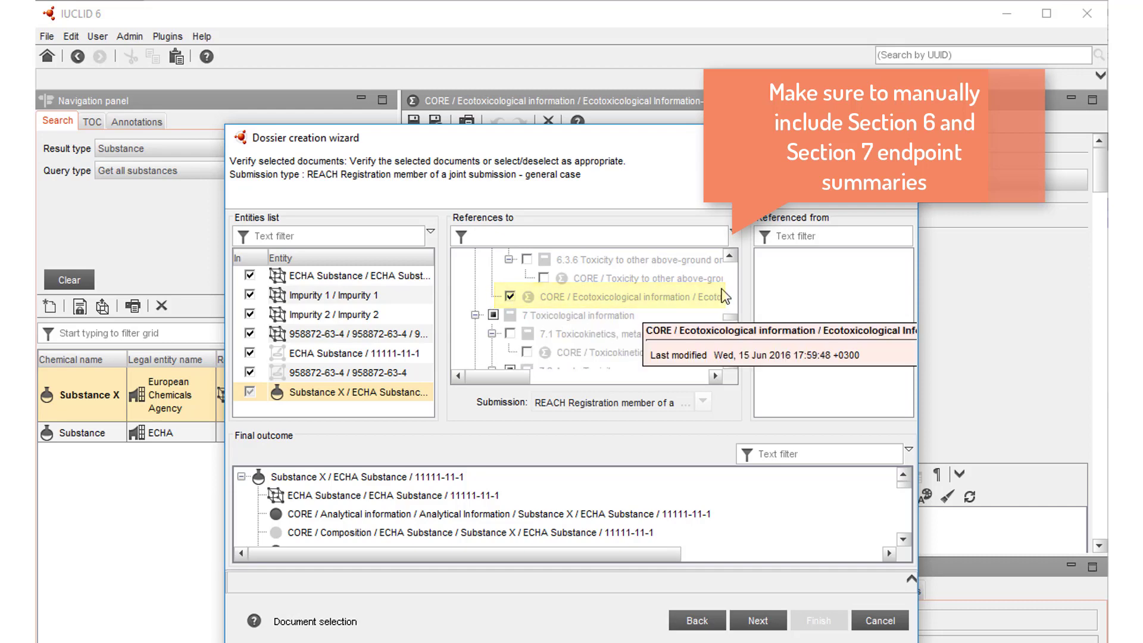
scroll(510, 308, "down", 5)
left_click(510, 309)
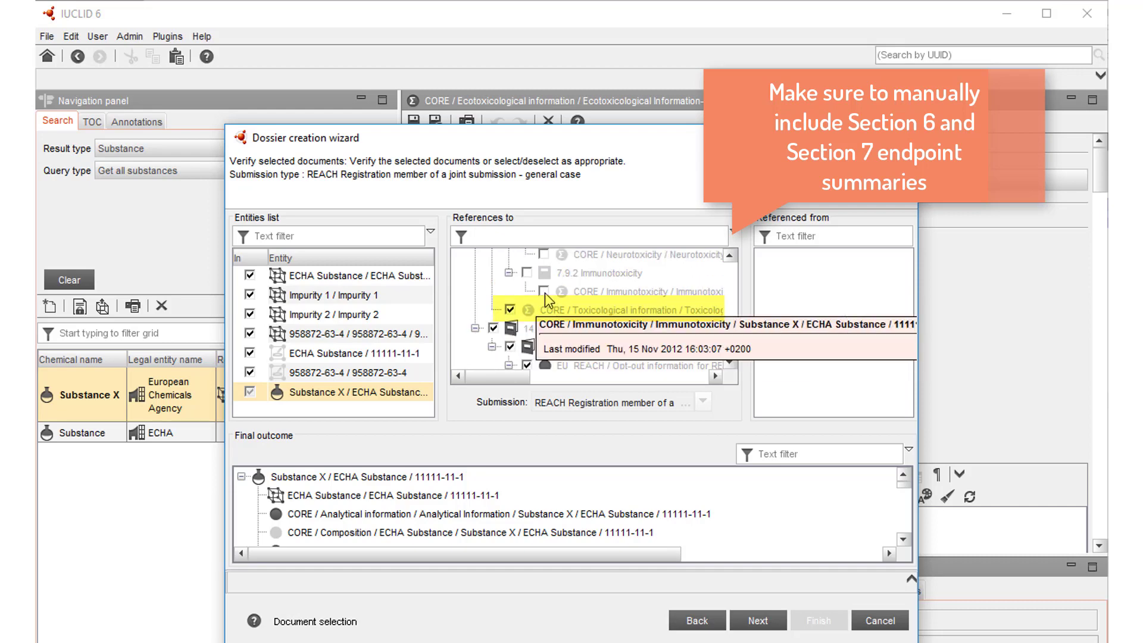
left_click(510, 310)
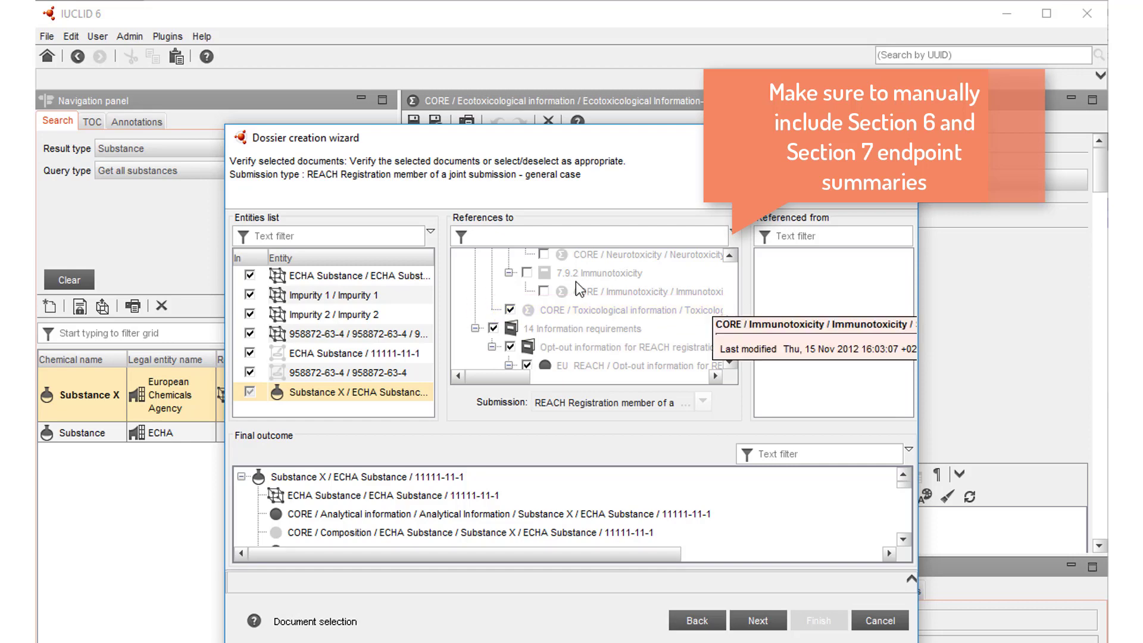
Review the selected references and the final outcome, and continue to the dossier's administrative information
left_click_drag(727, 340, 733, 271)
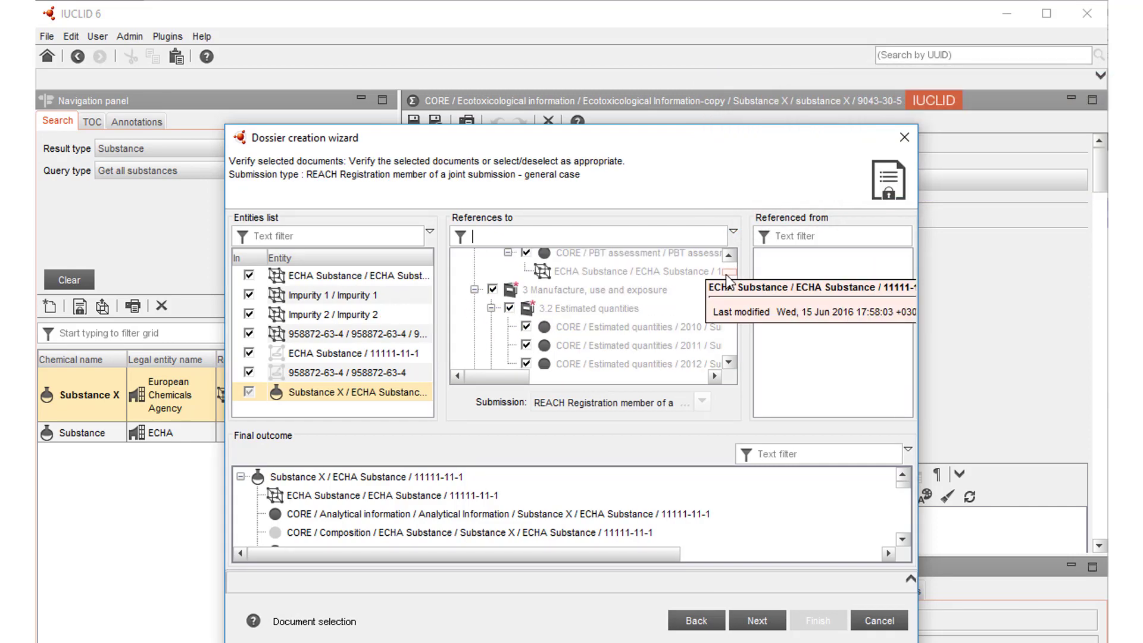
scroll(728, 298, "down", 10)
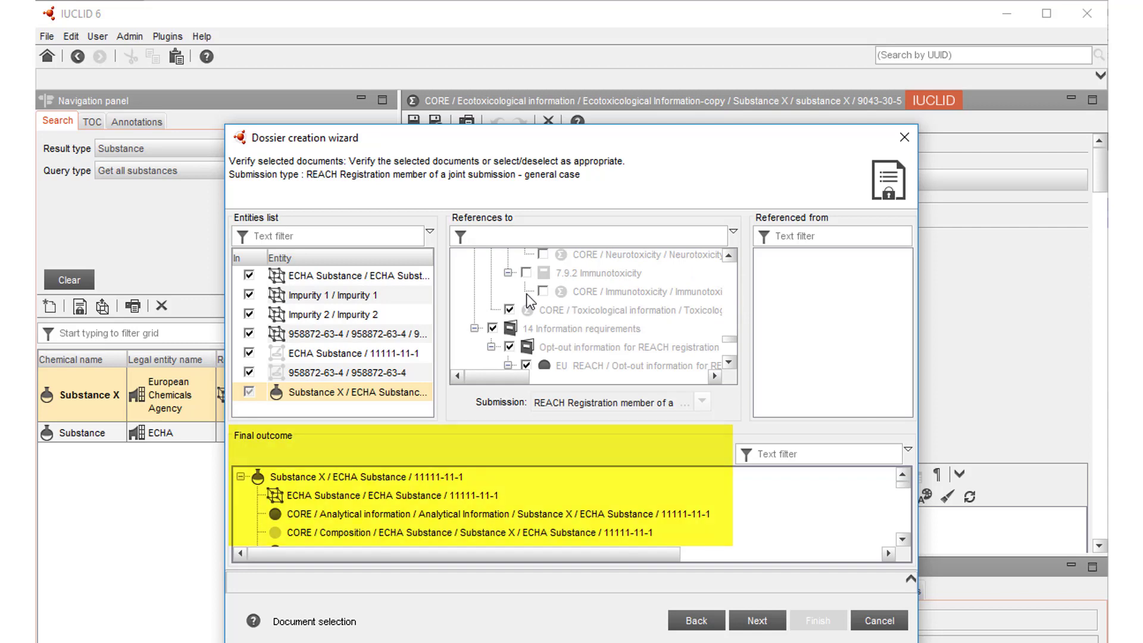
scroll(370, 489, "down", 6)
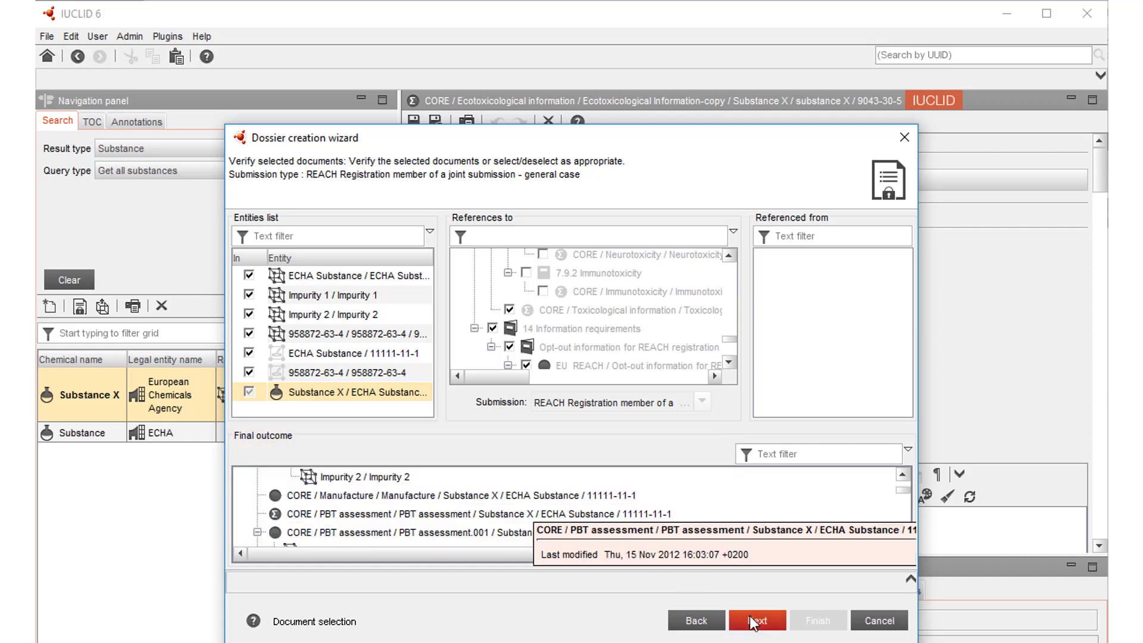
left_click(753, 623)
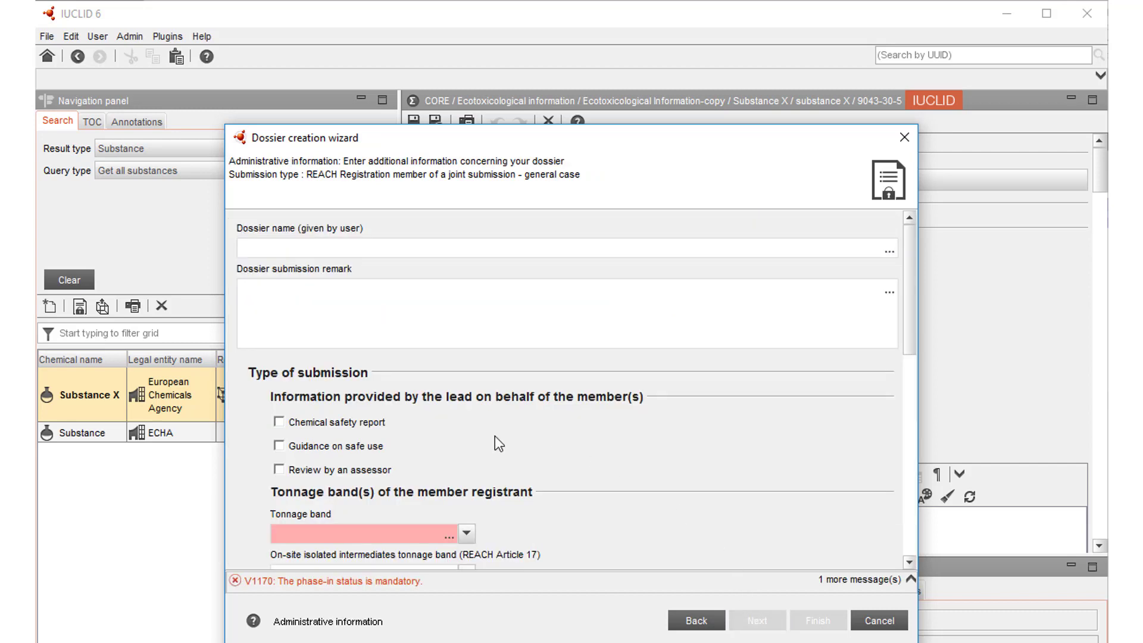
Name the dossier "dossier" and set its tonnage band to between 1 to 10 tonnes/year, standard requirements
left_click(276, 253)
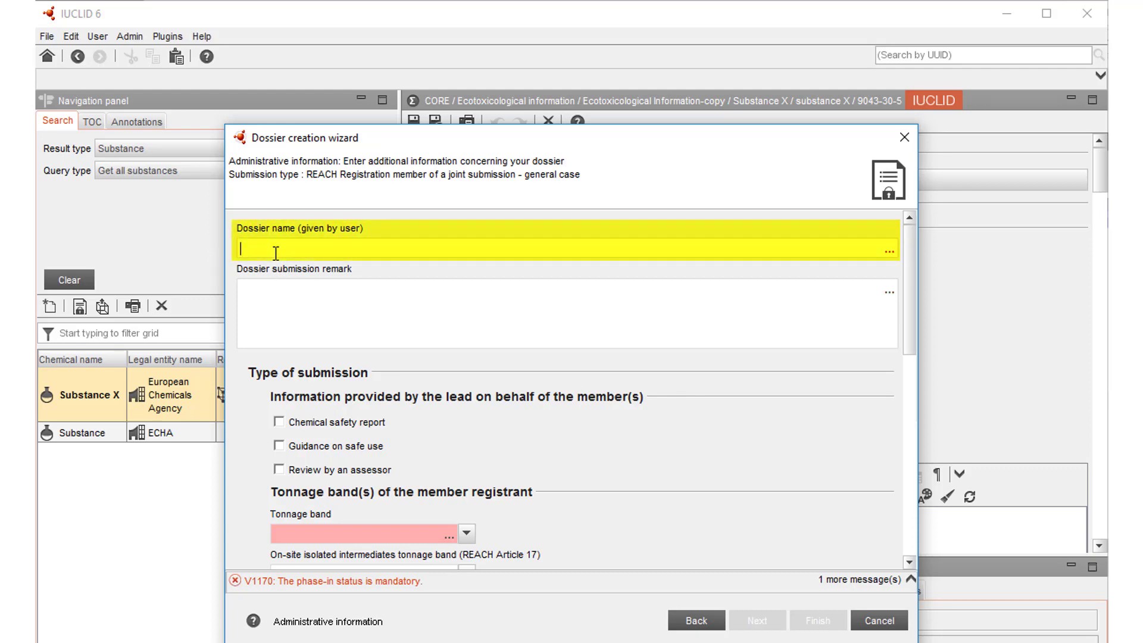
type("dossier")
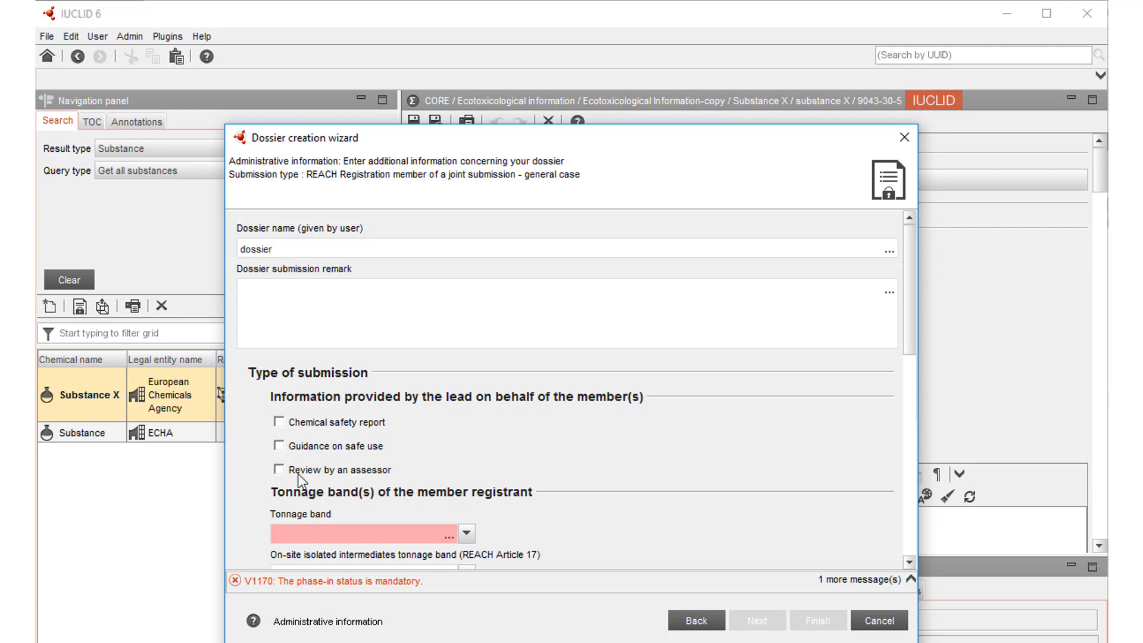
scroll(295, 469, "down", 3)
left_click(461, 448)
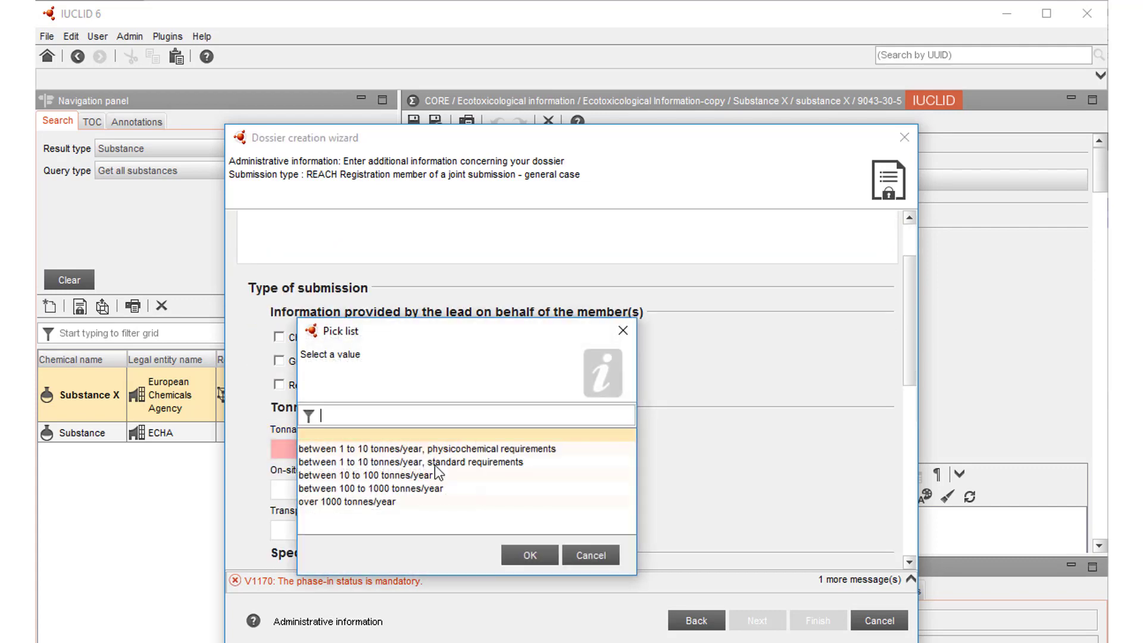
left_click(402, 463)
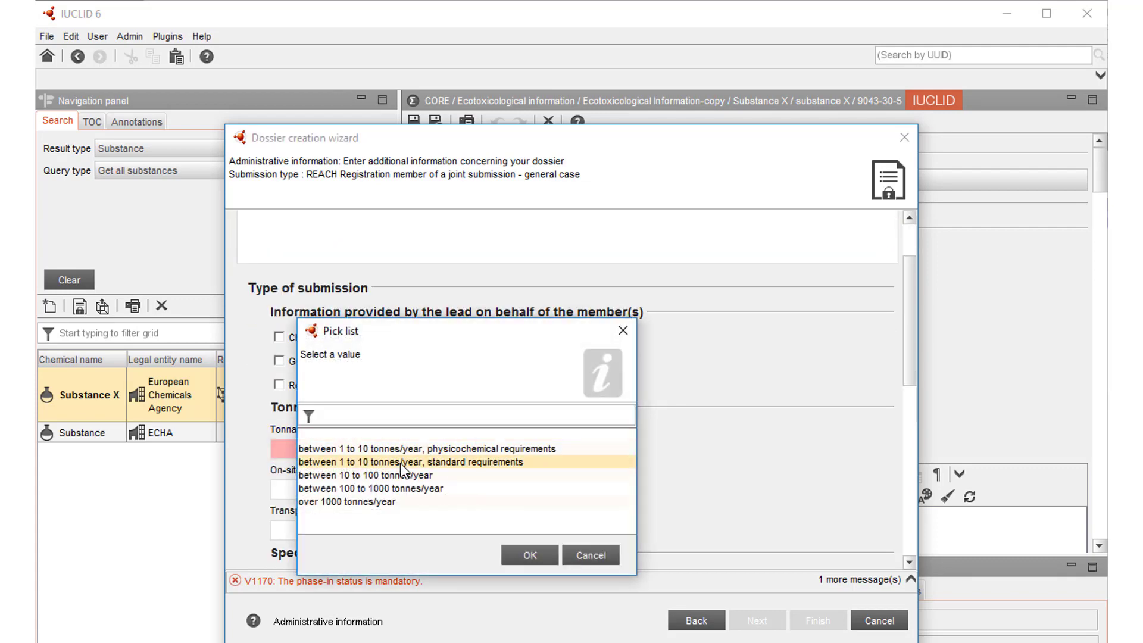
left_click(525, 554)
Set the phase-in status in the dossier specific information to phase-in
scroll(473, 519, "down", 4)
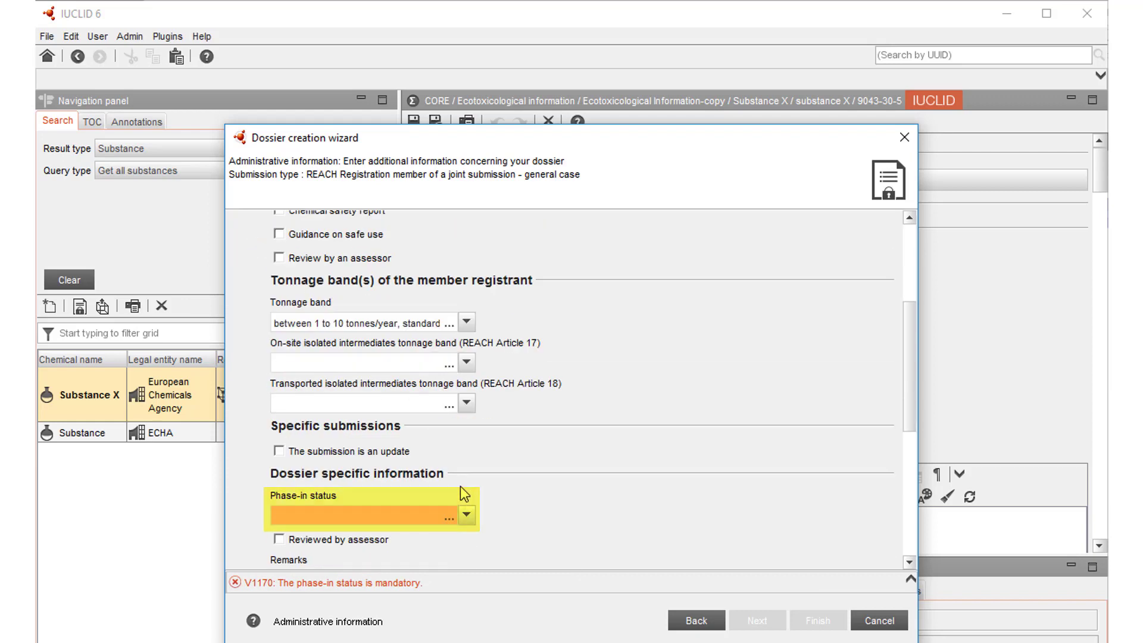
left_click(467, 516)
left_click(419, 515)
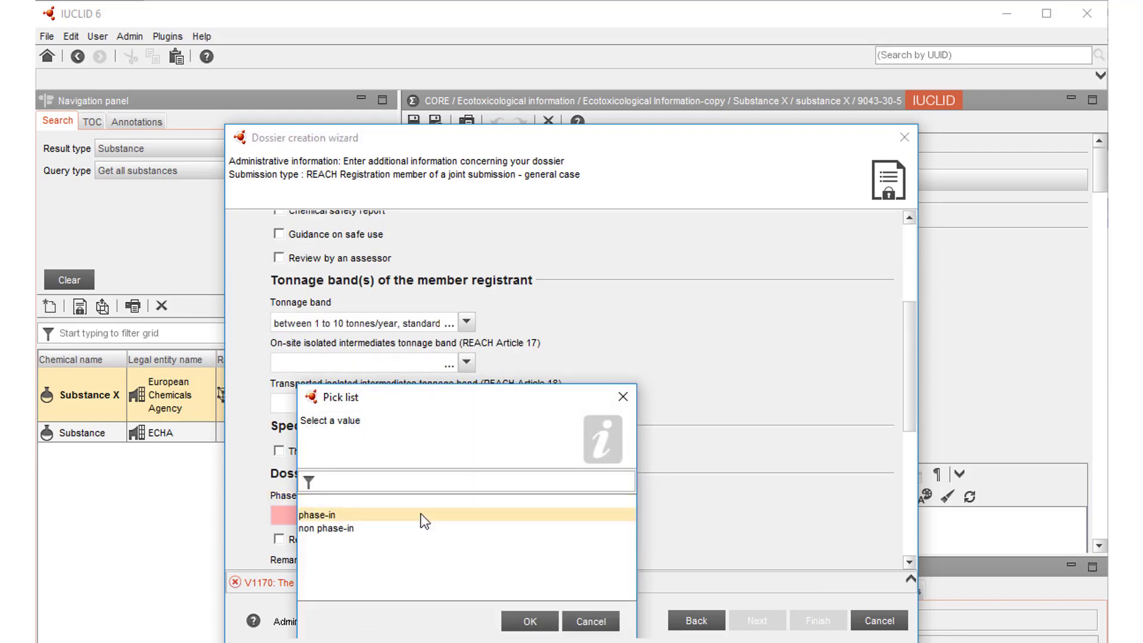
left_click(526, 613)
Flag data sharing issues for the dossier and enter "Justification for opting out" as the justification
scroll(424, 491, "down", 8)
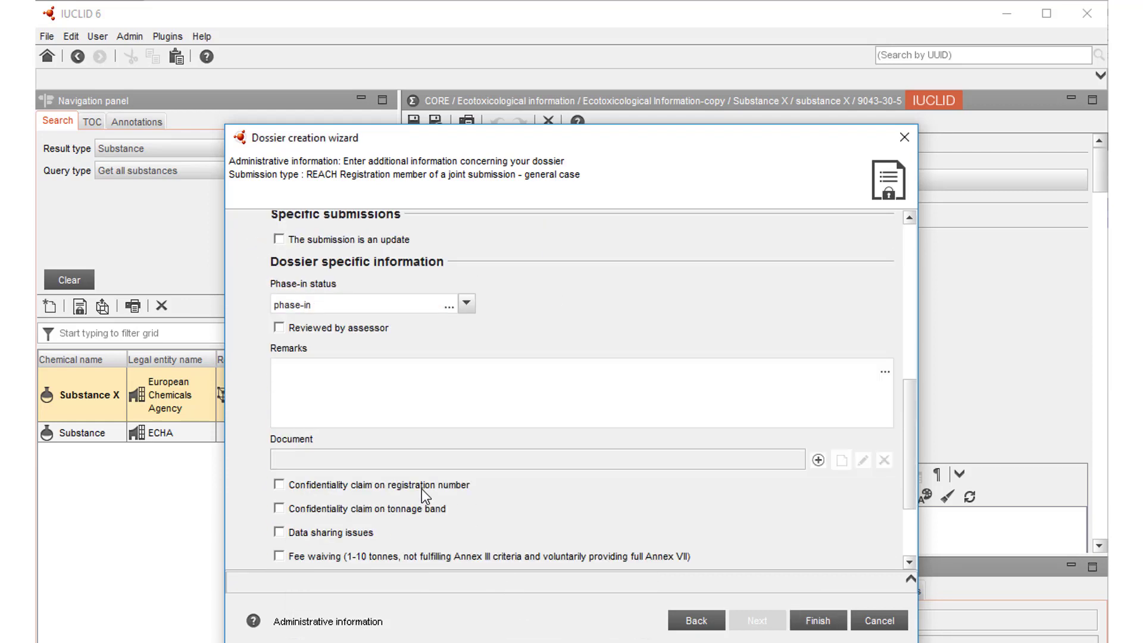
scroll(422, 488, "down", 3)
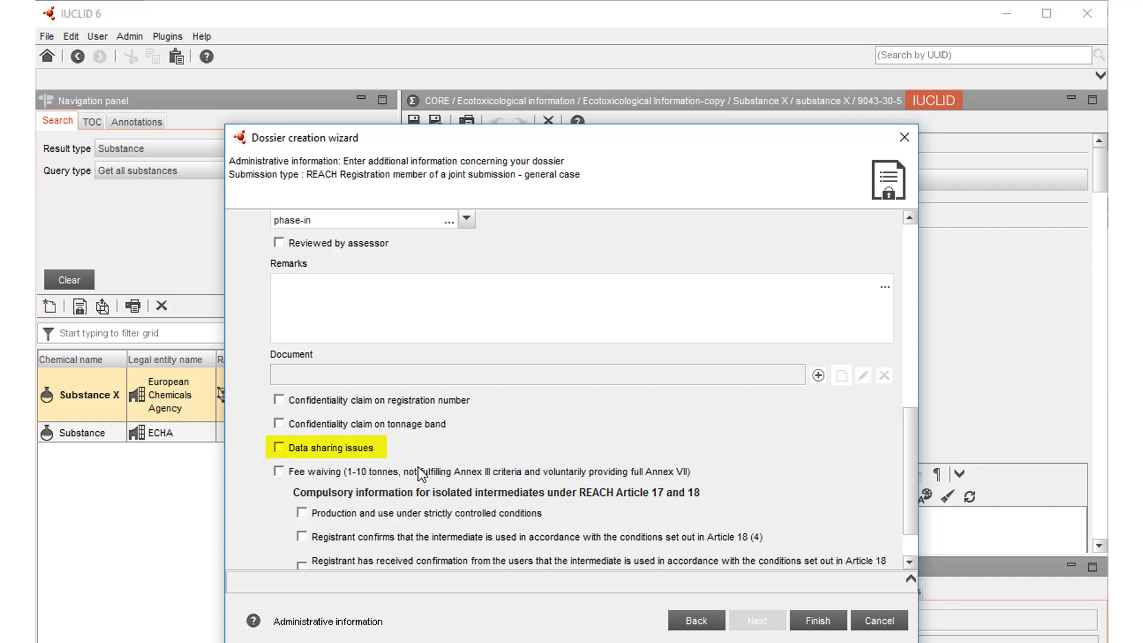
scroll(357, 429, "down", 1)
left_click(279, 391)
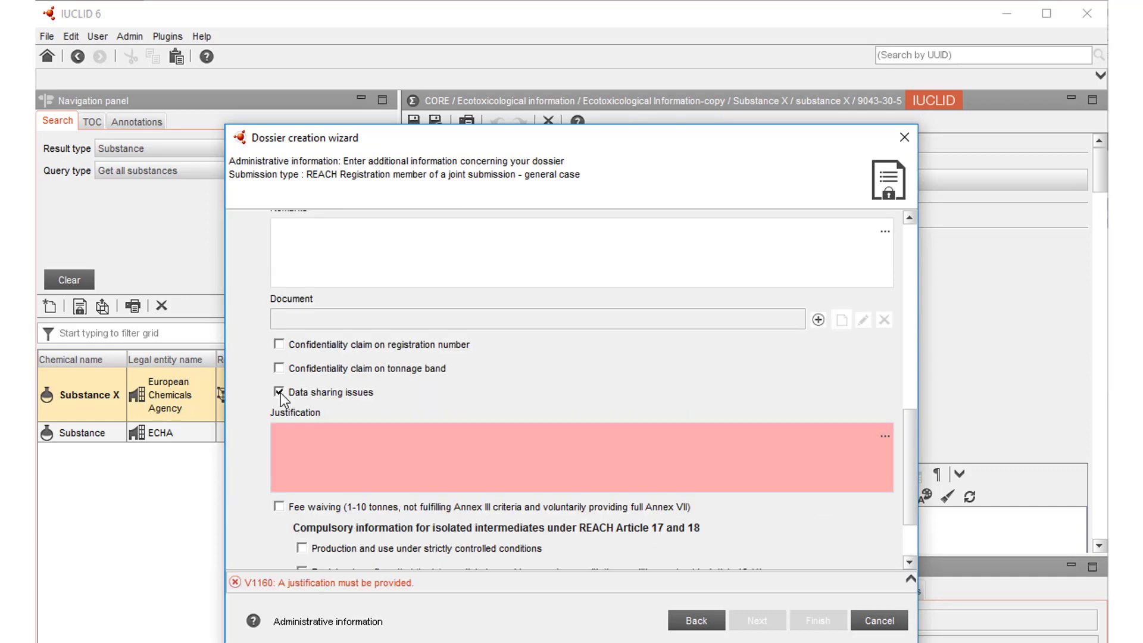
left_click(348, 471)
type("Justific")
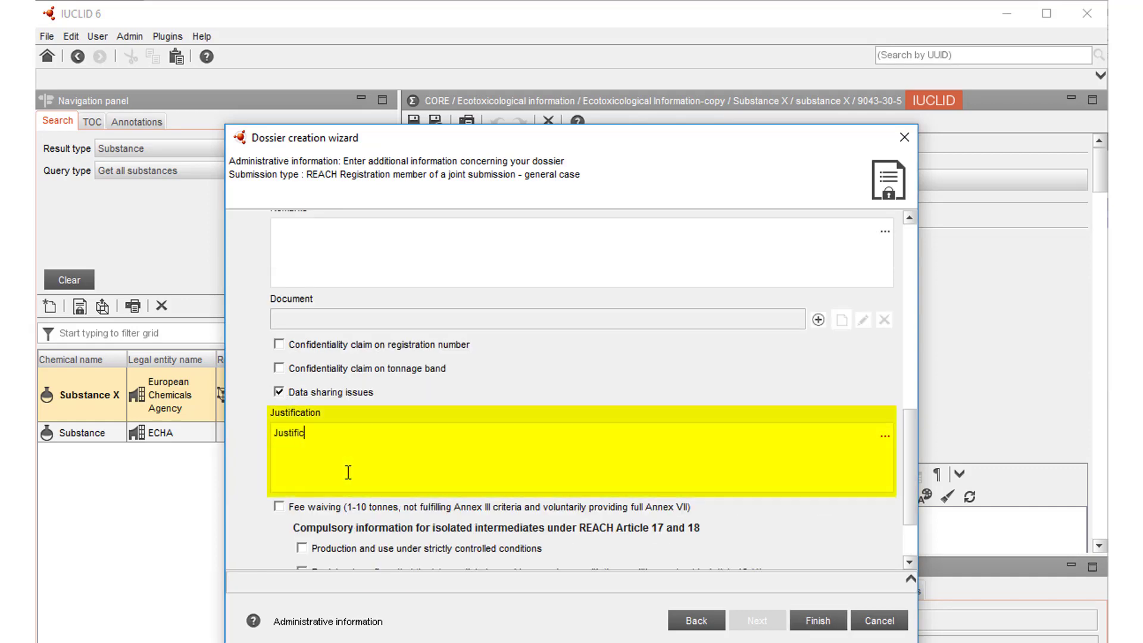
type("ation for op")
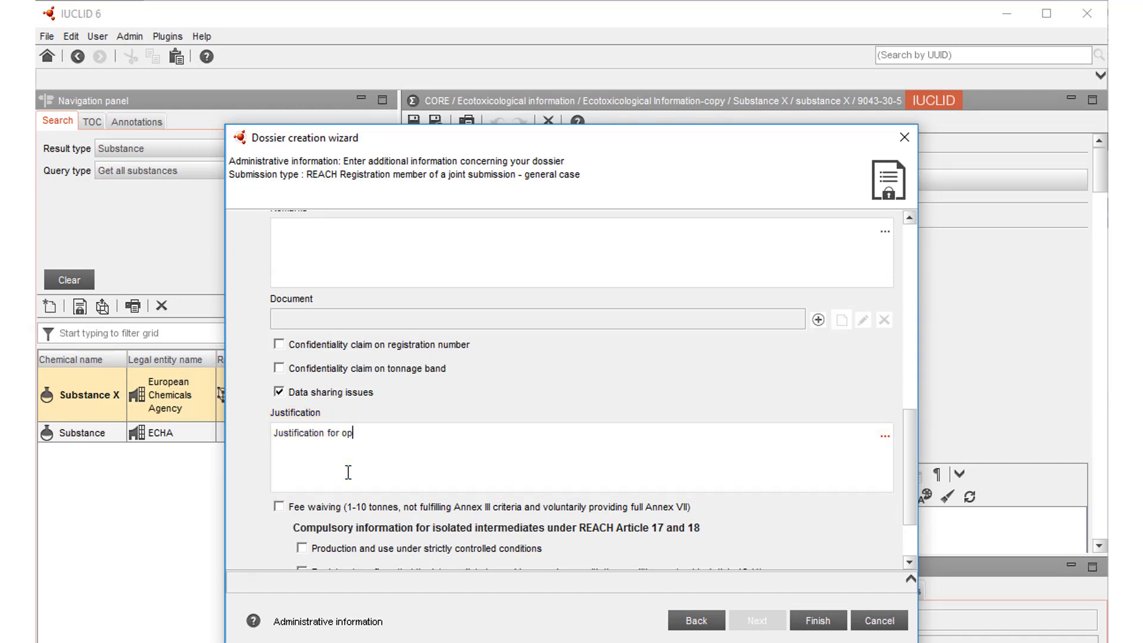
type("ting out")
Finish creating the member registration dossier and open it for viewing
scroll(357, 470, "down", 2)
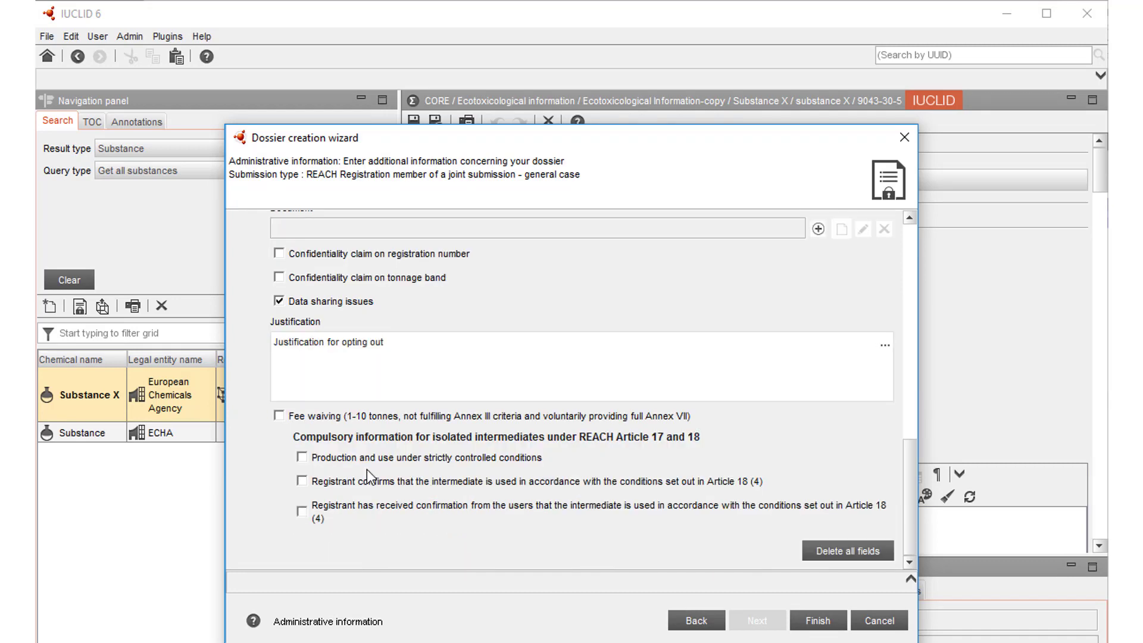
left_click(819, 621)
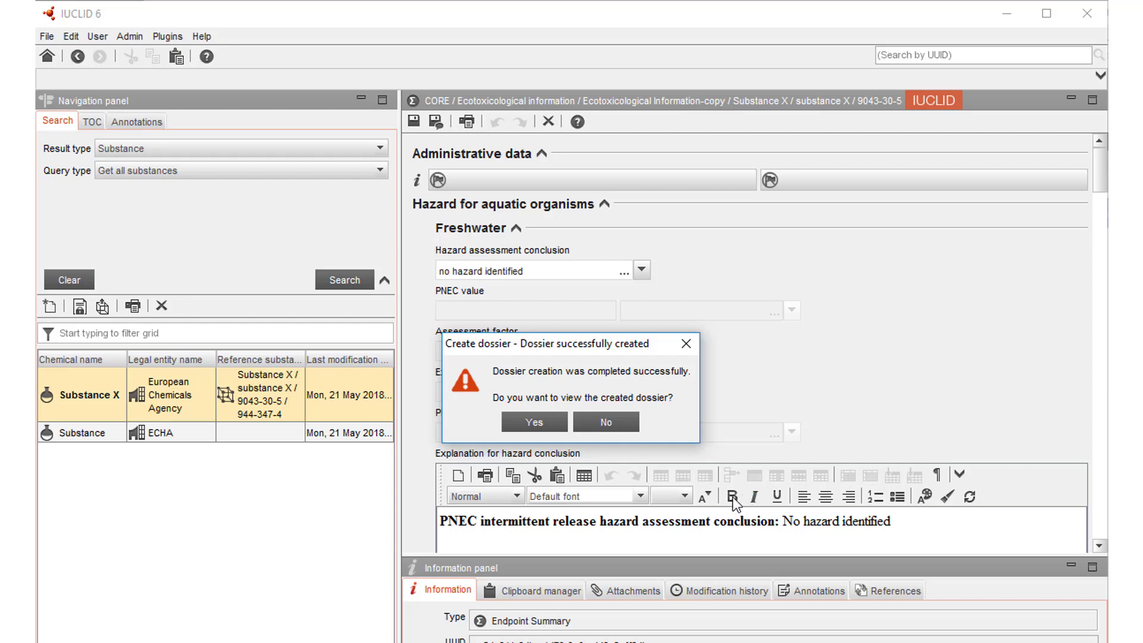
left_click(534, 422)
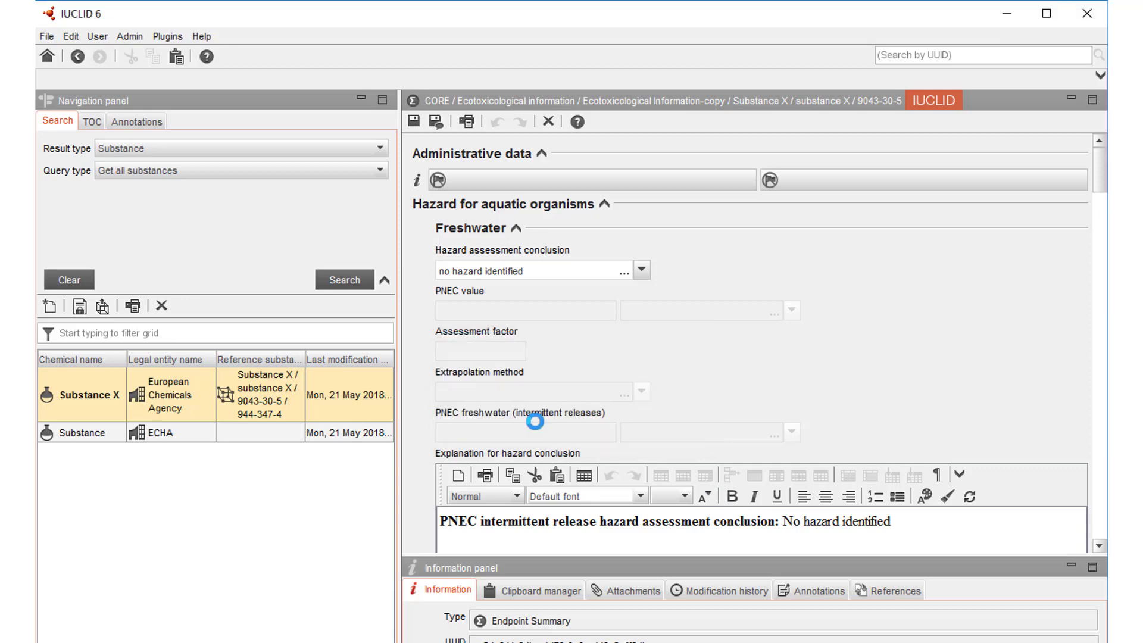
Check the created dossier's Ecotoxicological Information-copy summary in section 6 and expand section 7 Toxicological information
left_click(166, 185)
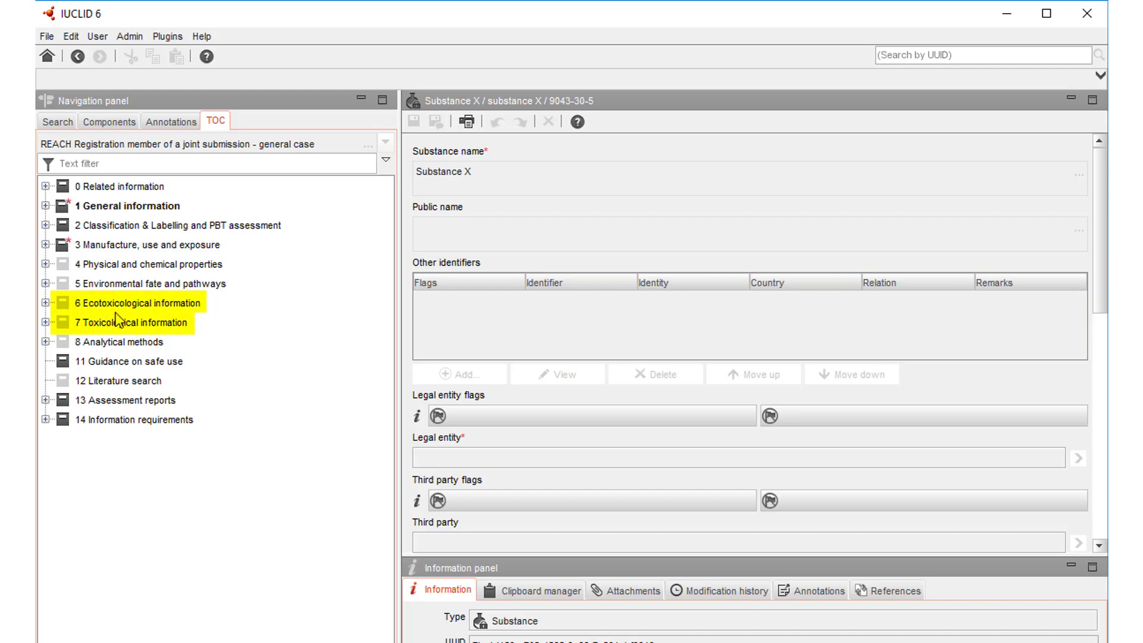
double_click(123, 301)
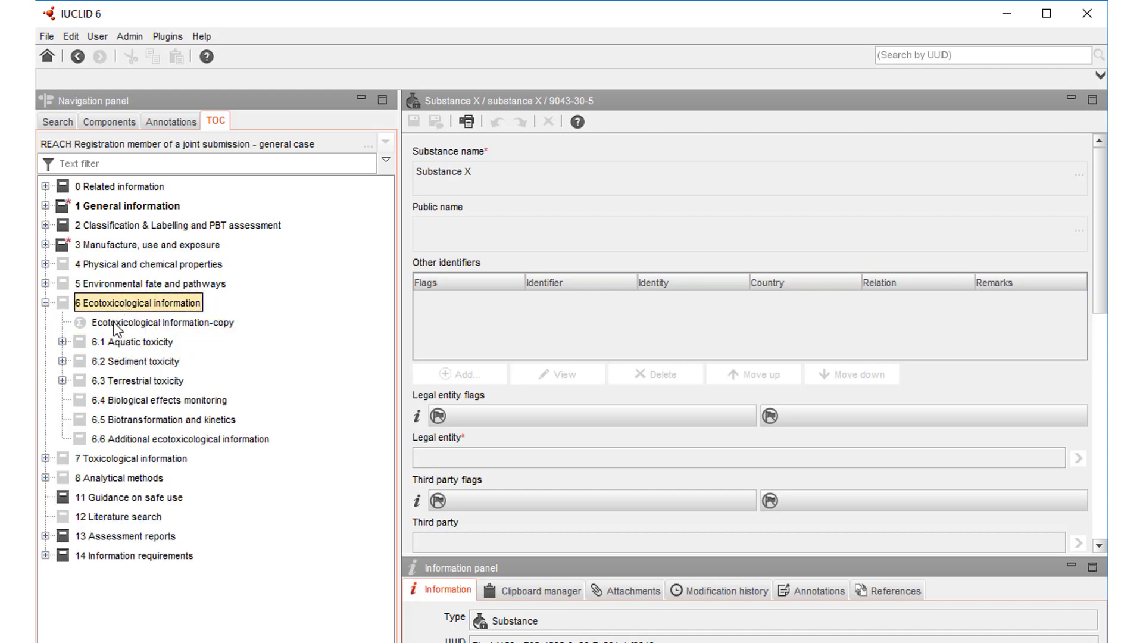
left_click(117, 326)
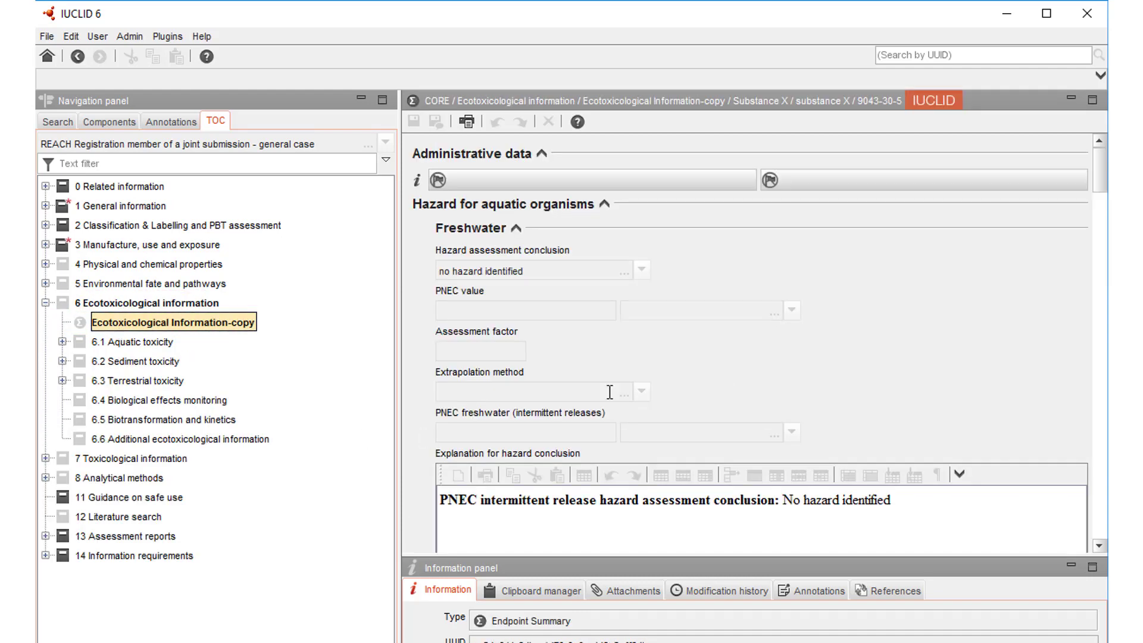
double_click(173, 460)
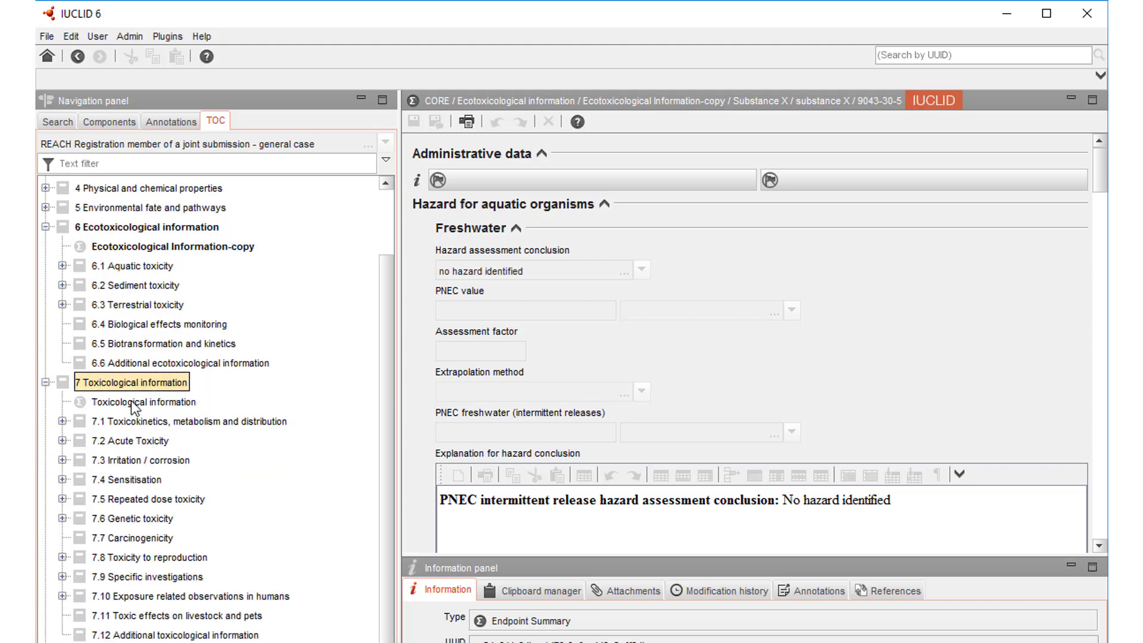